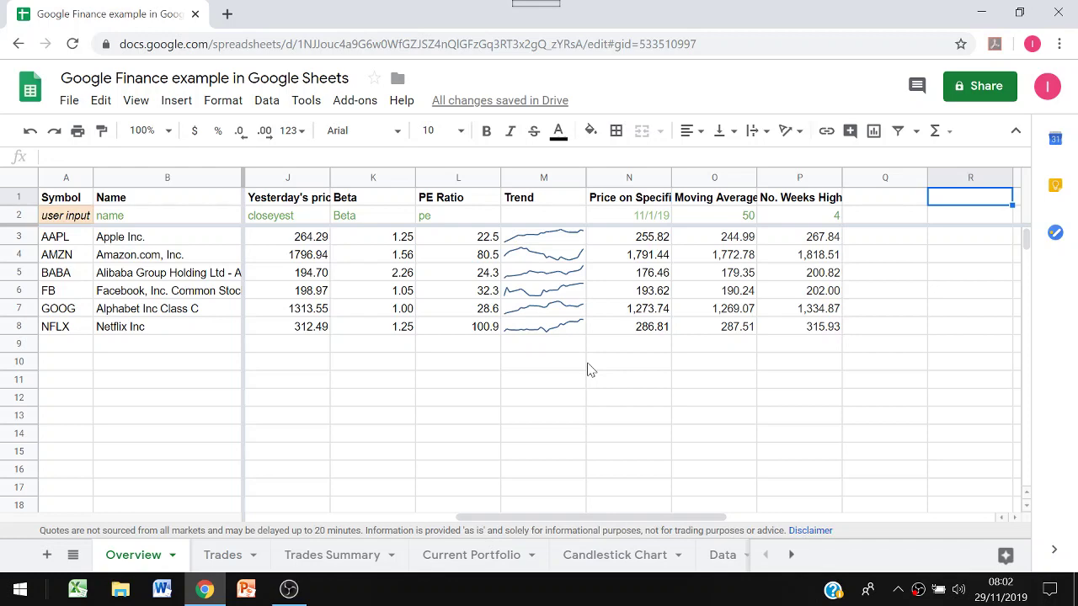
# Go back to the first column of the Overview sheet and look through the stock symbols from AAPL downwards
pyautogui.press('Down')
pyautogui.press('Left')
pyautogui.press('Left')
pyautogui.press('Left')
pyautogui.press('Home')
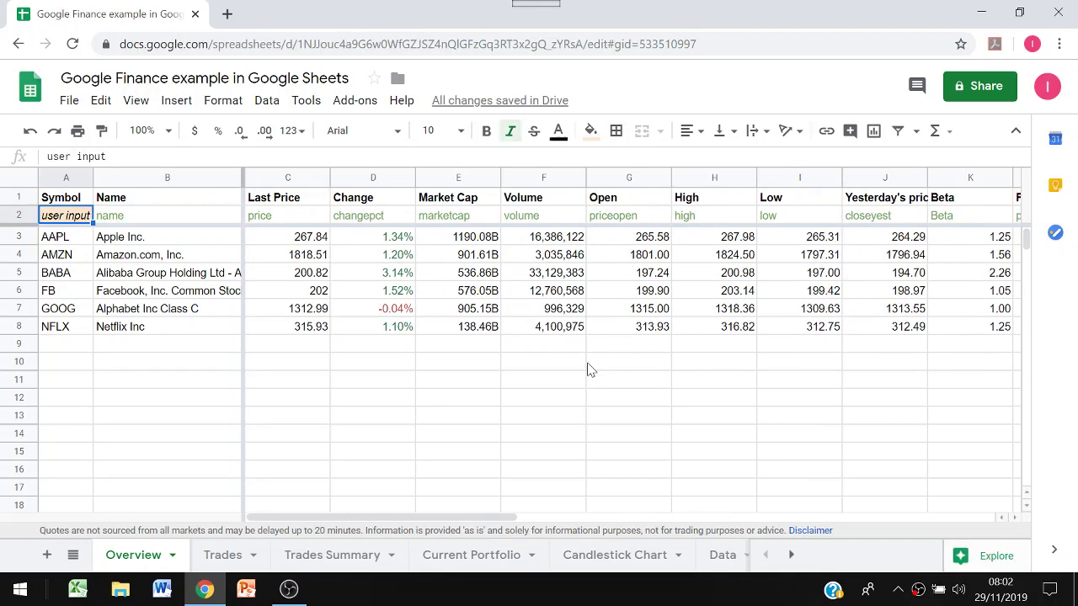
pyautogui.press('Down')
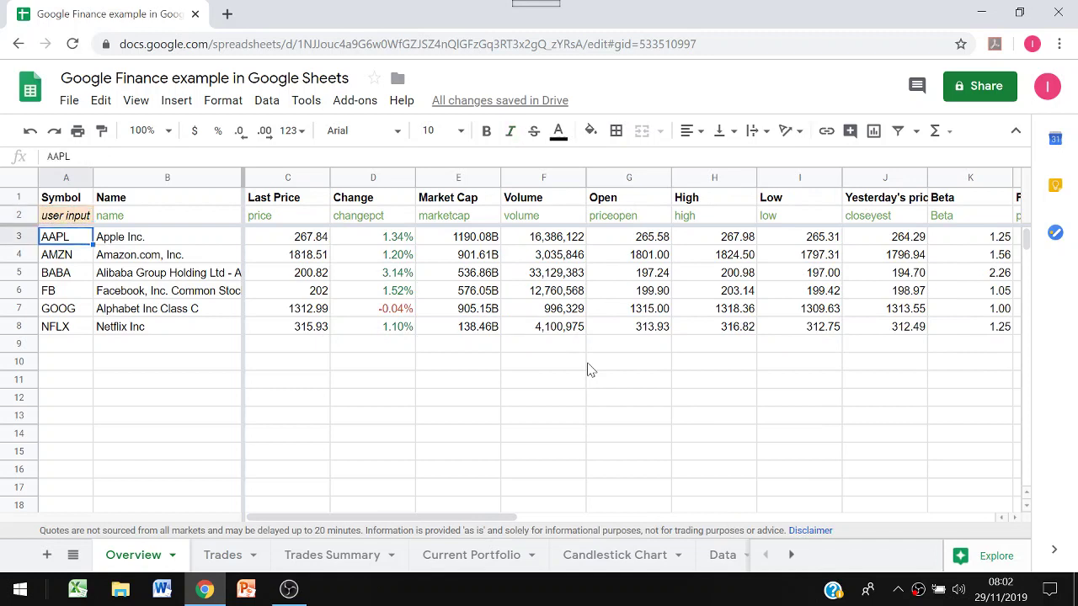
pyautogui.press('Down')
pyautogui.press('Down')
pyautogui.press('Down')
pyautogui.press('Down')
pyautogui.press('Down')
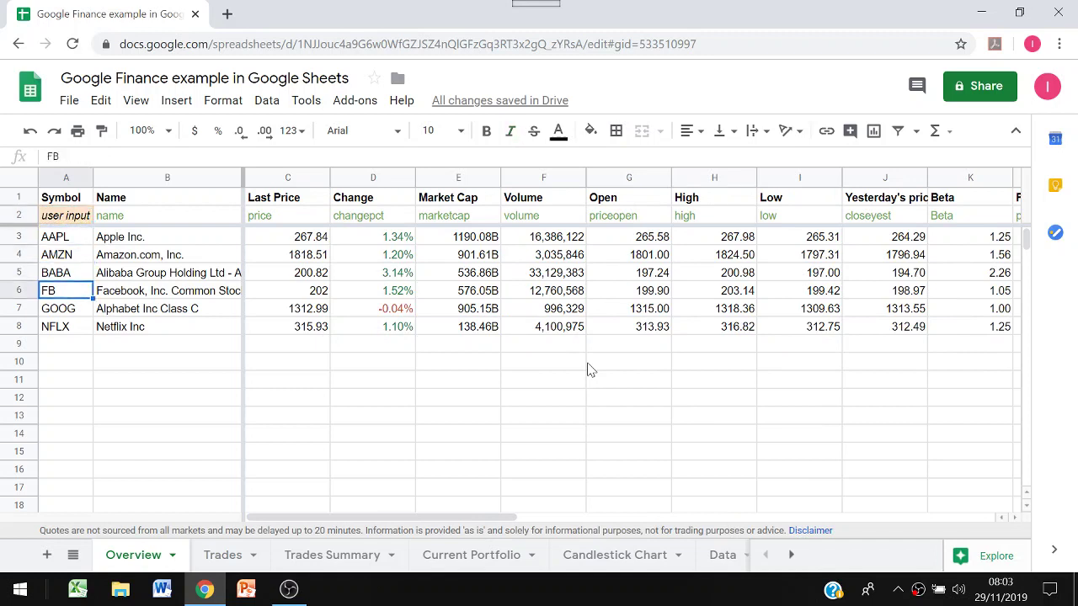
pyautogui.press('Up')
pyautogui.press('Up')
pyautogui.press('Up')
pyautogui.press('Up')
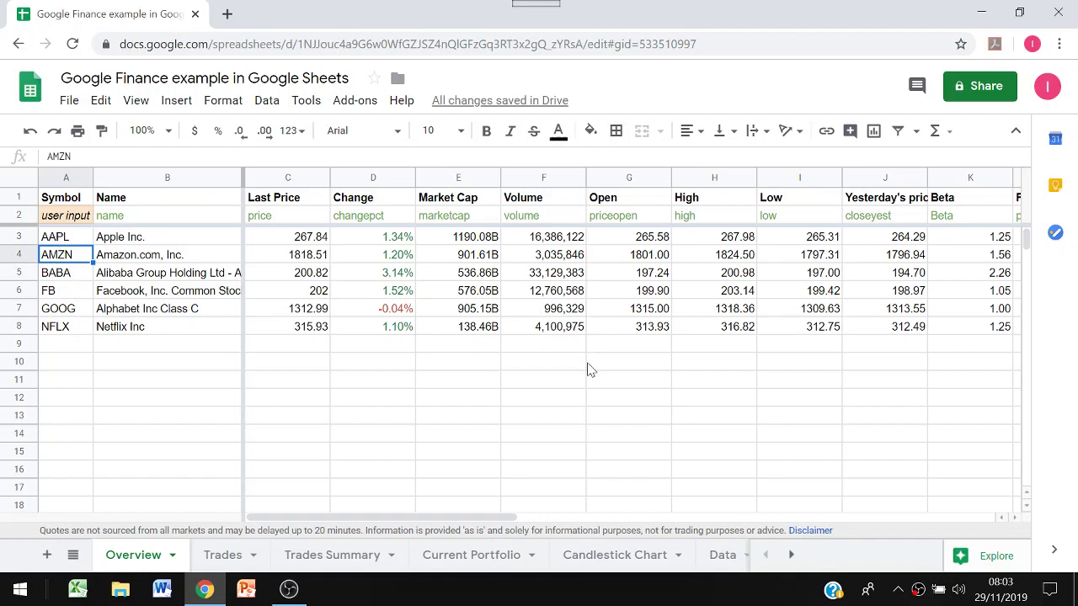
# Examine the Name and Last Price formulas for Apple and Amazon together with their attribute cells in row 2
pyautogui.press('Right')
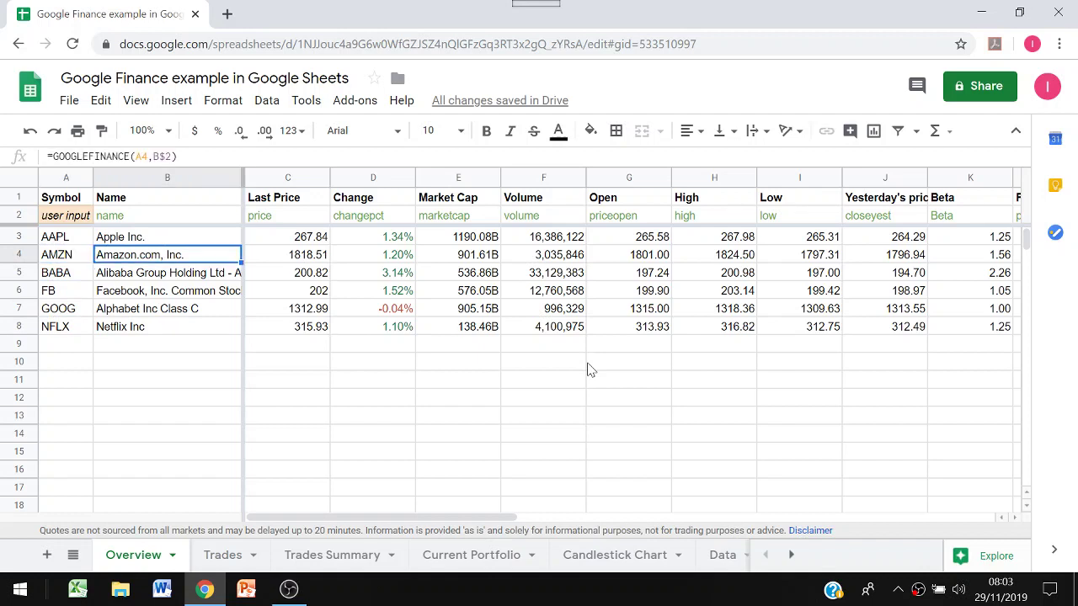
pyautogui.press('Up')
pyautogui.press('Up')
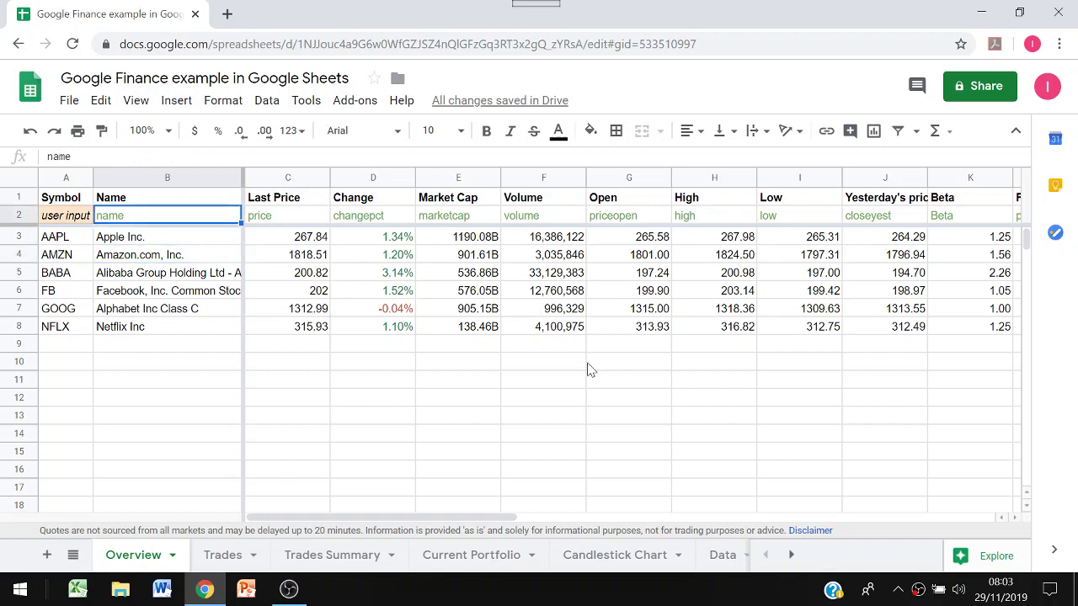
pyautogui.press('Down')
pyautogui.press('Up')
pyautogui.press('Down')
pyautogui.press('Right')
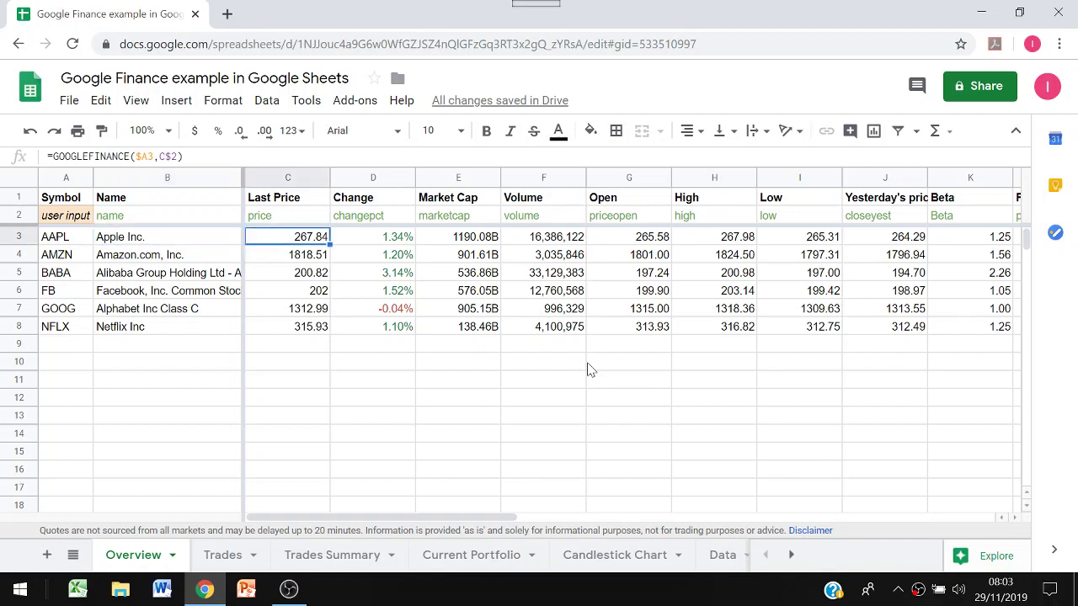
pyautogui.press('Up')
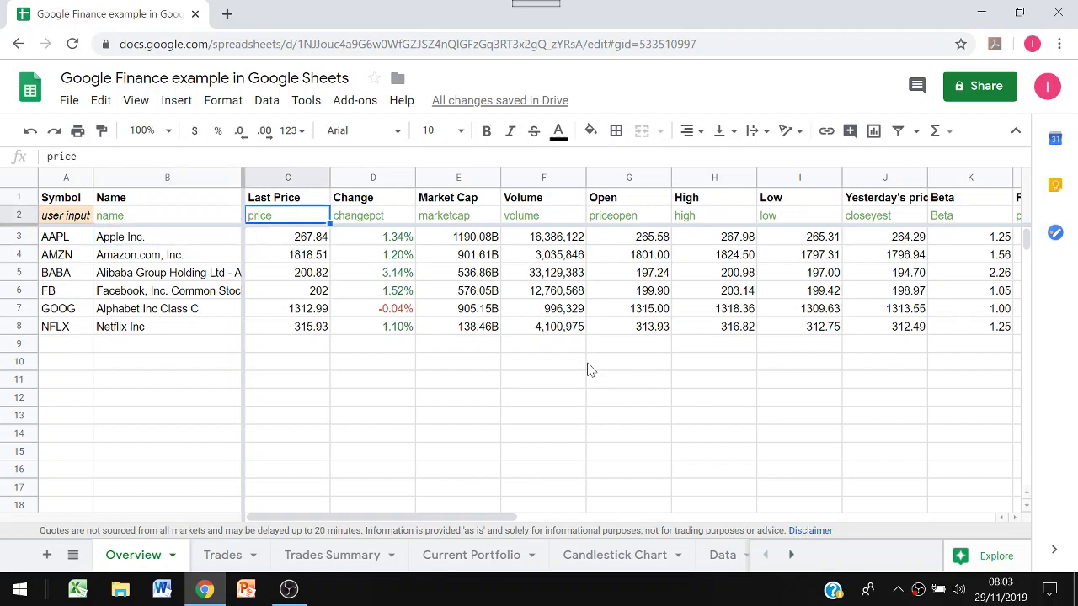
pyautogui.press('Down')
pyautogui.press('Down')
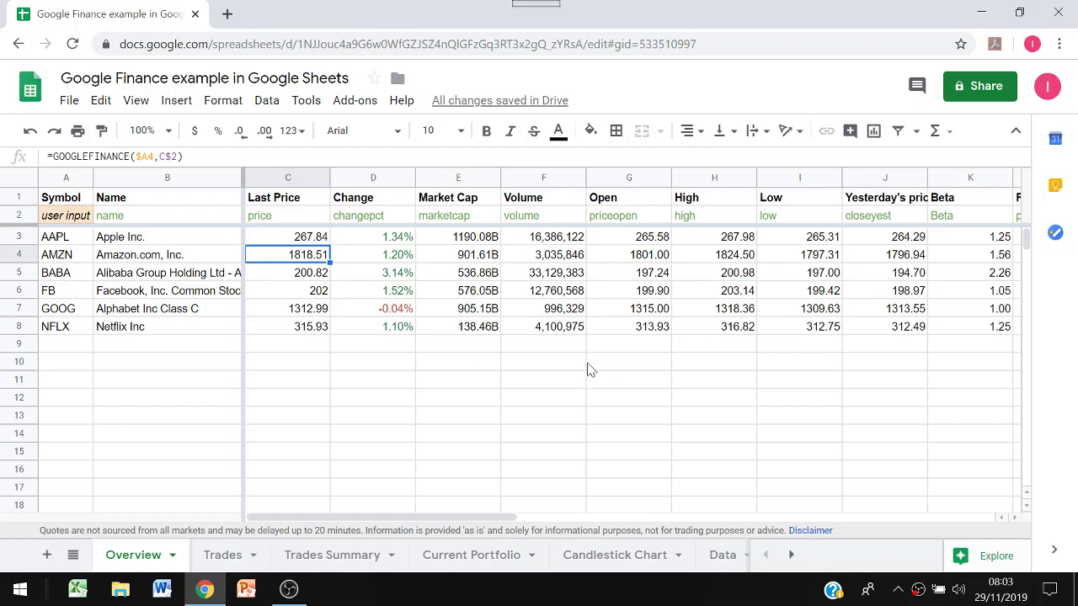
# Examine Amazon's GOOGLEFINANCE formulas in row 4 from the Change column across to PE Ratio
pyautogui.press('Right')
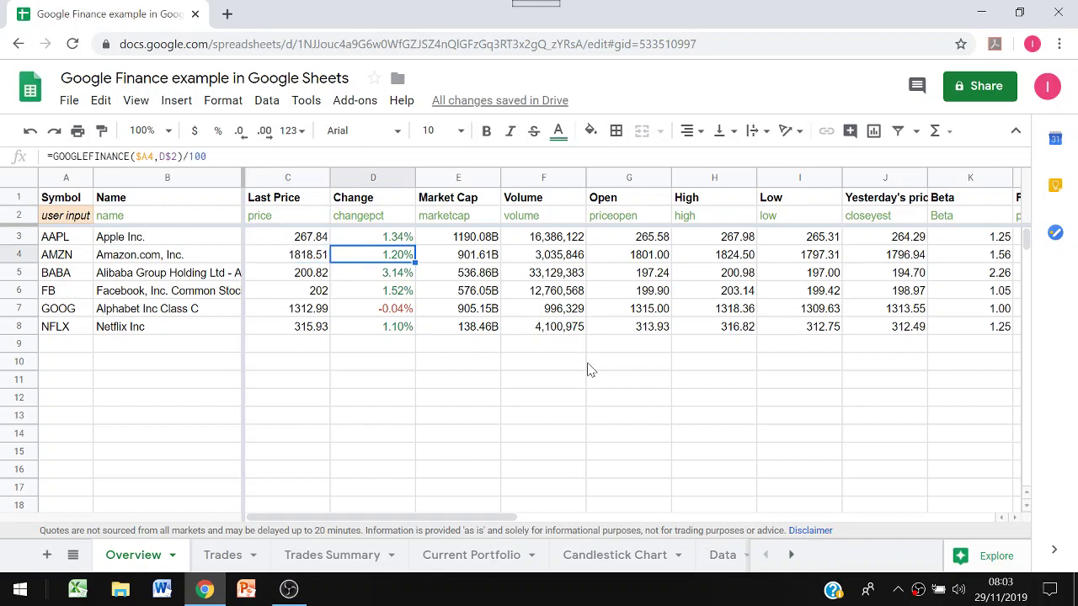
pyautogui.press('Right')
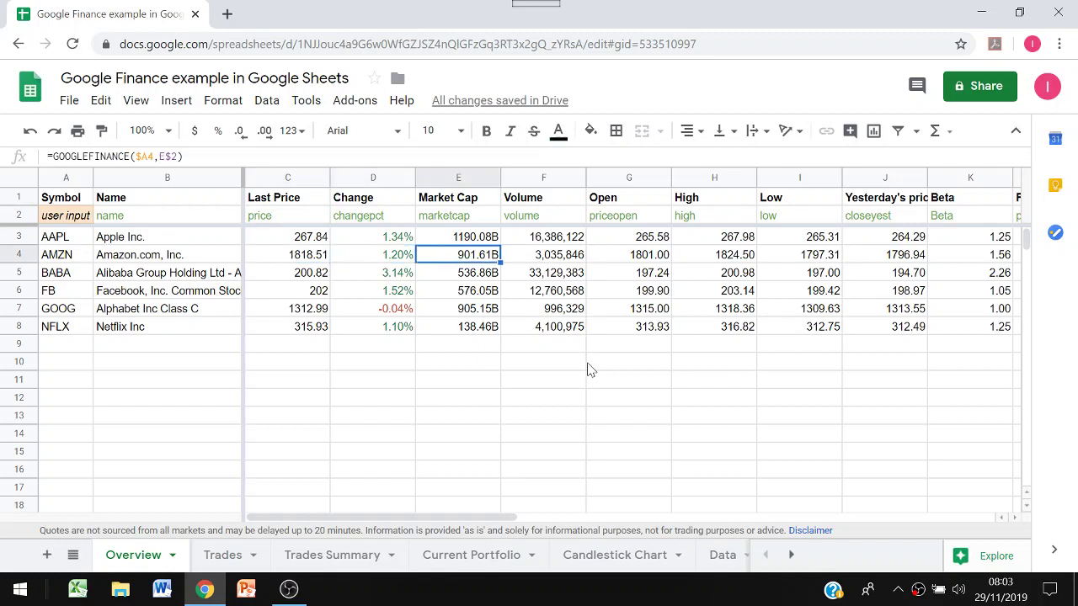
pyautogui.press('Right')
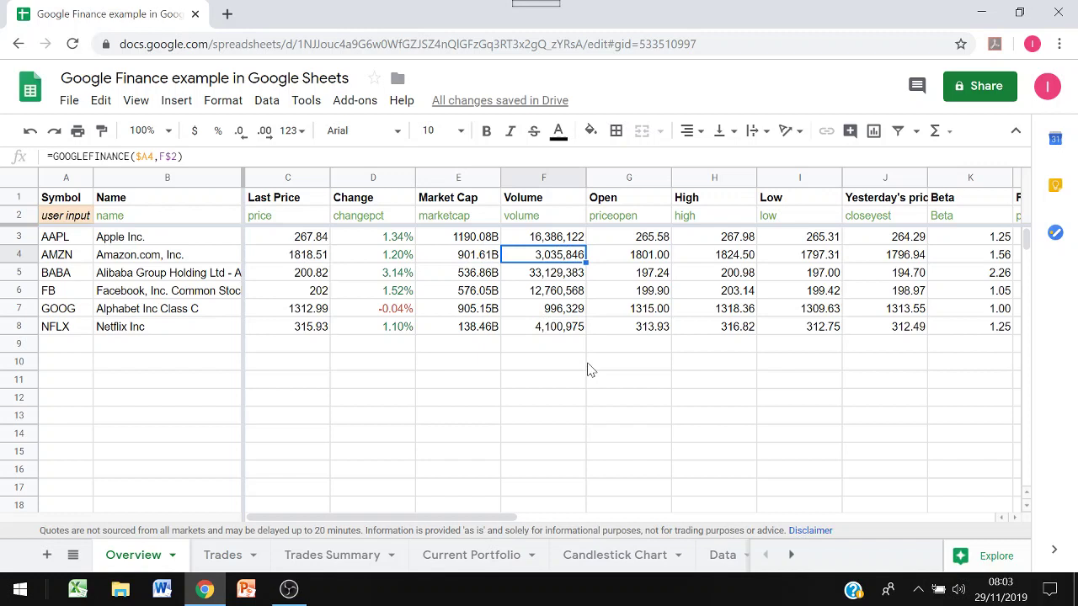
pyautogui.press('Right')
pyautogui.press('Right')
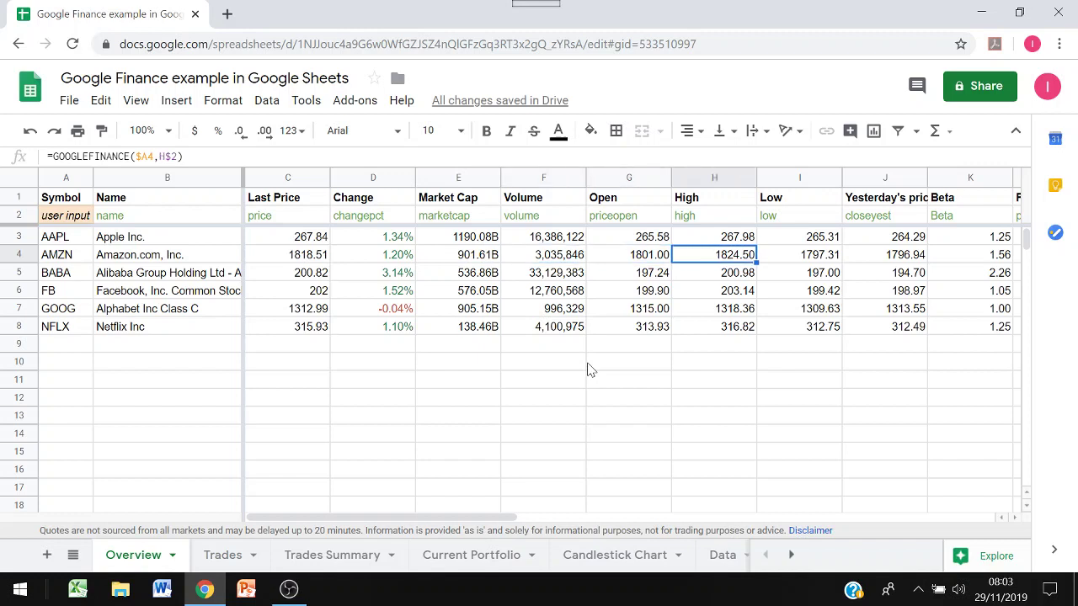
pyautogui.press('Right')
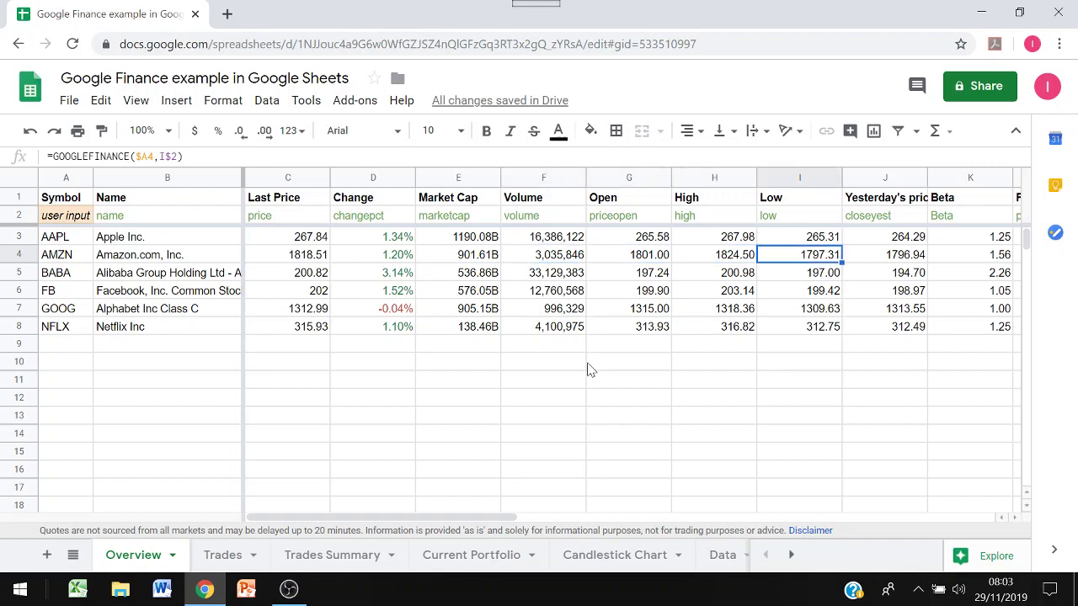
pyautogui.press('Right')
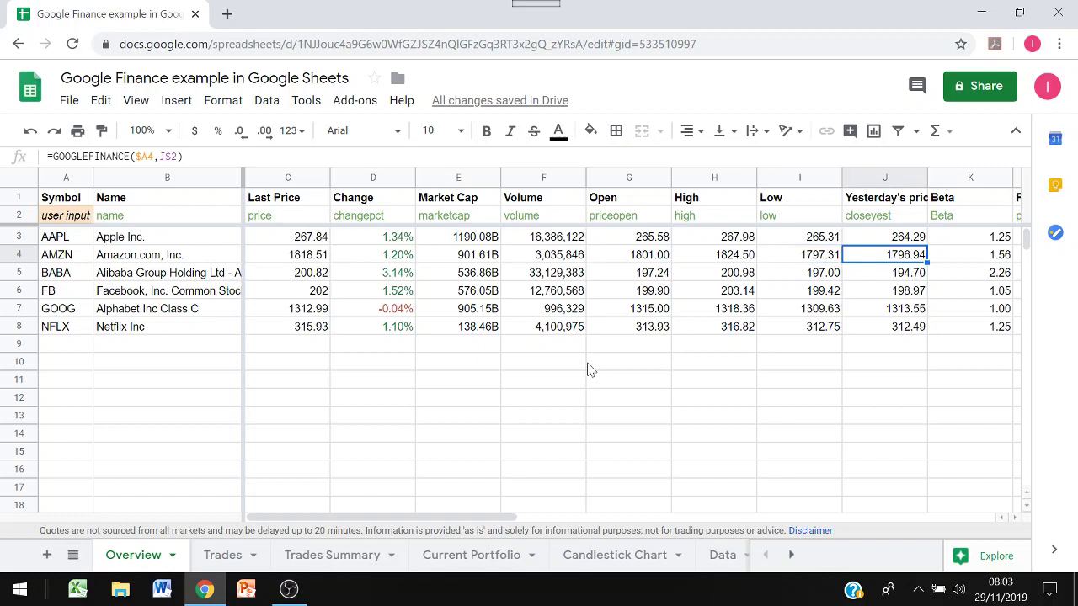
pyautogui.press('Right')
pyautogui.press('Right')
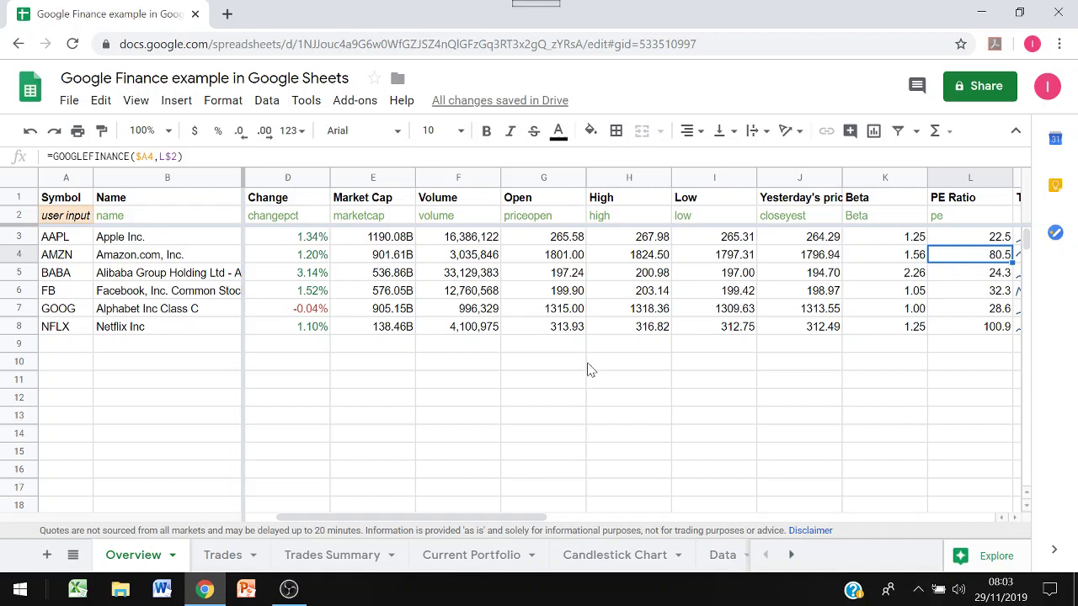
# Inspect the SPARKLINE formulas in the Trend column from Amazon down to Netflix
pyautogui.press('Right')
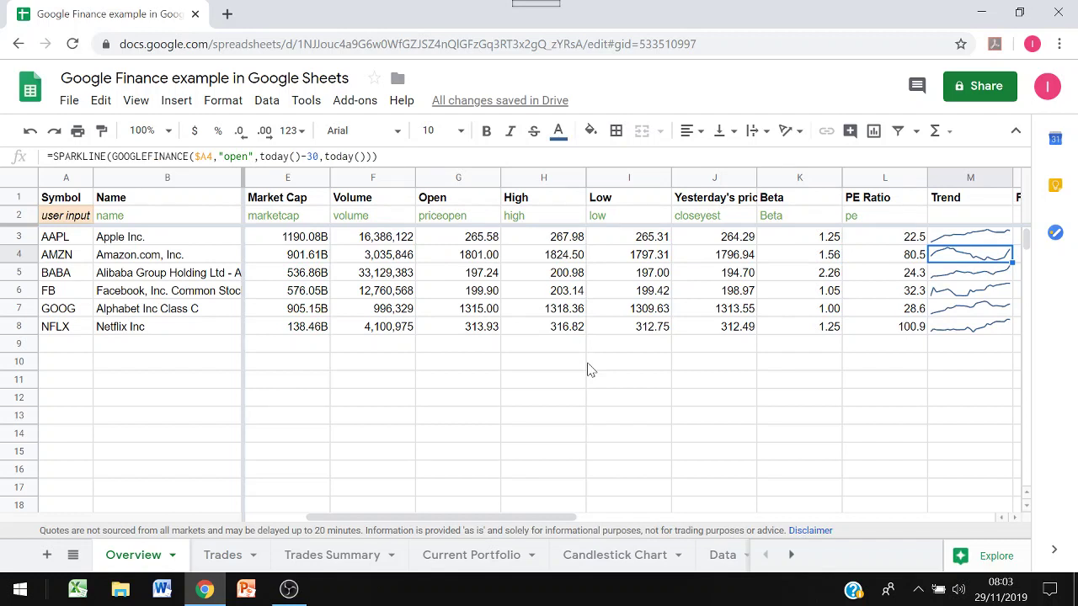
pyautogui.press('Down')
pyautogui.press('Down')
pyautogui.press('Down')
pyautogui.press('Down')
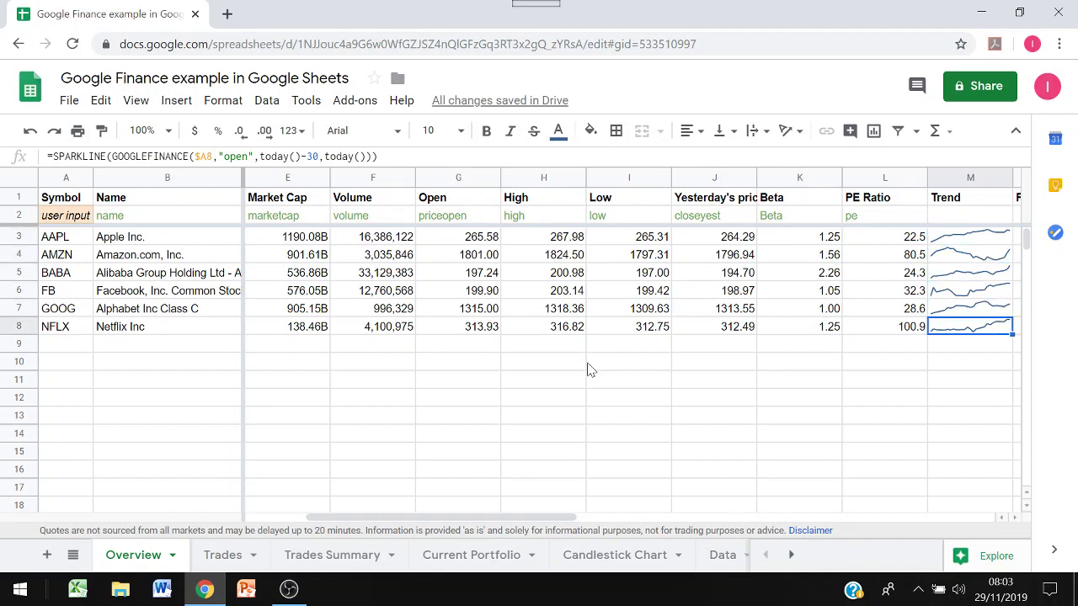
# Look across Netflix's last calculated columns and return to its price on a specific date in column N
pyautogui.press('Right')
pyautogui.press('Right')
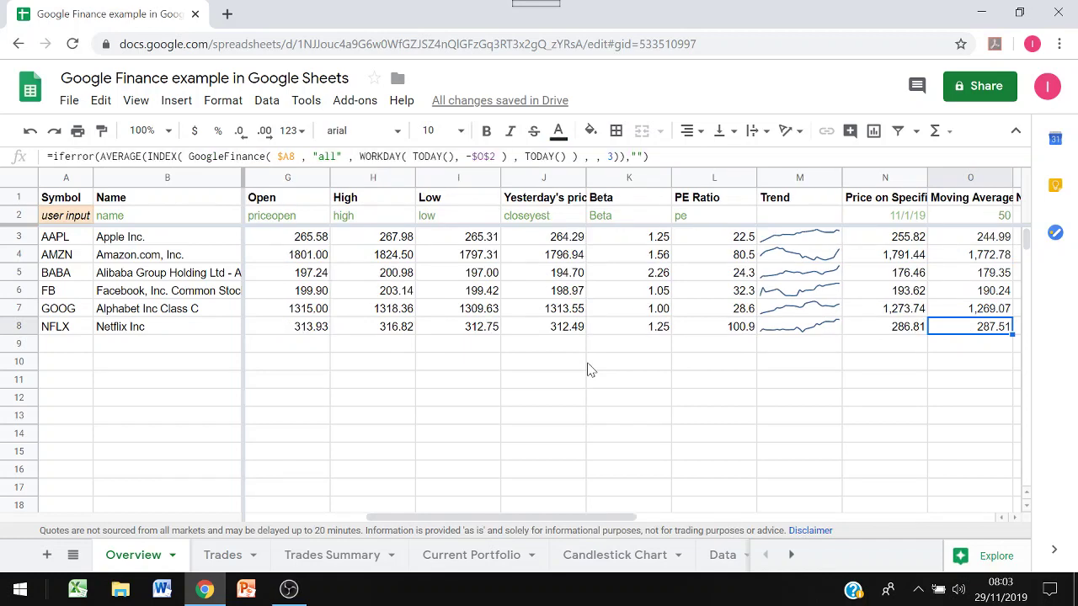
pyautogui.press('Right')
pyautogui.press('Right')
pyautogui.press('Left')
pyautogui.press('Left')
pyautogui.press('Left')
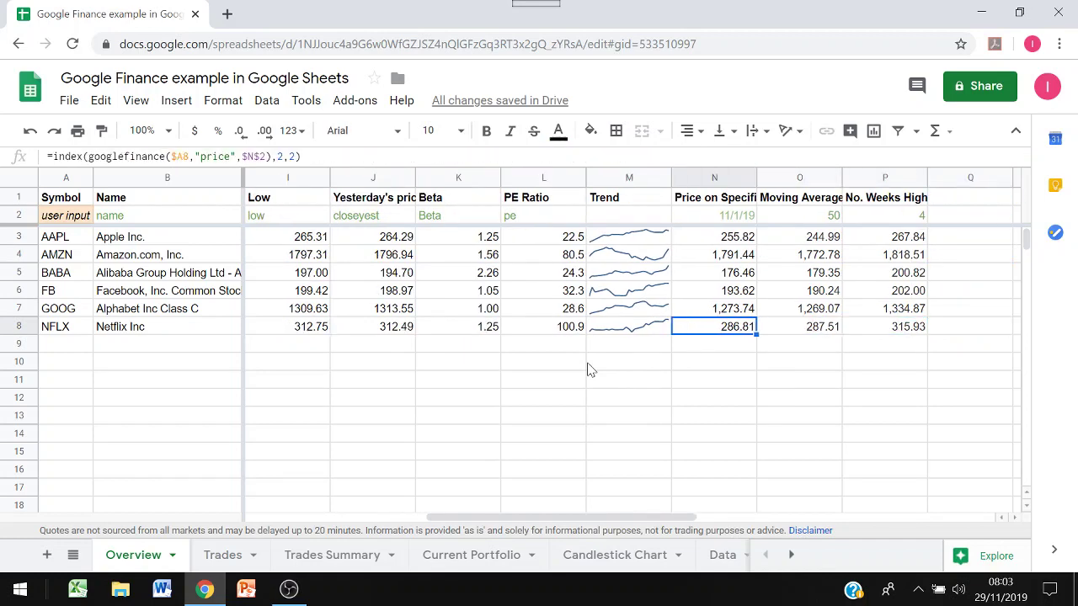
# Inspect the date cell N2 and the specific-date price formula for Amazon in N4
pyautogui.press('Up')
pyautogui.press('Up')
pyautogui.press('Up')
pyautogui.press('Up')
pyautogui.press('Up')
pyautogui.press('Up')
pyautogui.press('Up')
pyautogui.press('Down')
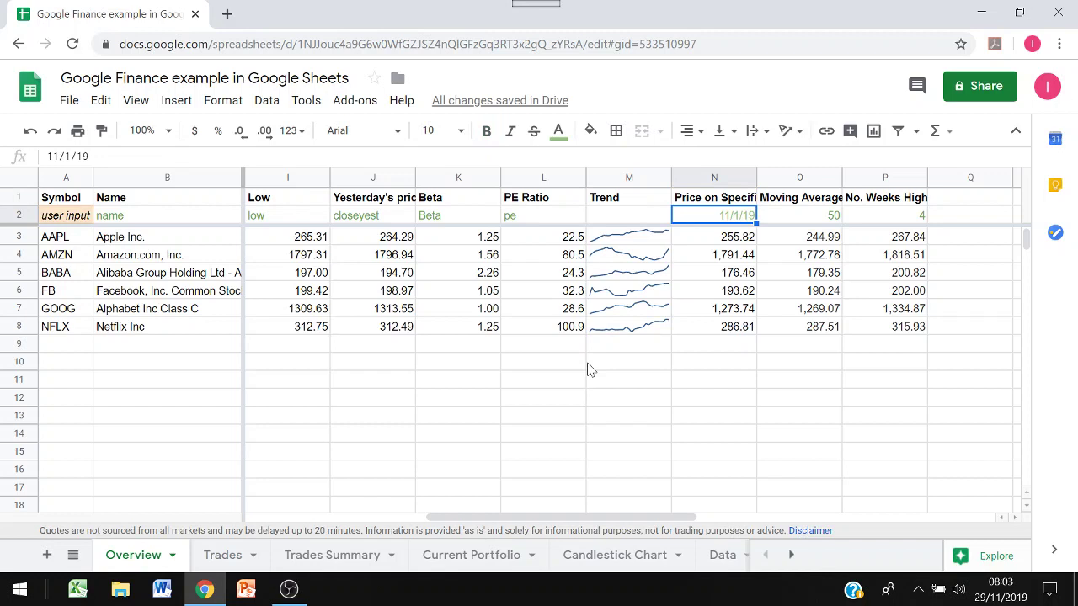
pyautogui.press('Down')
pyautogui.press('Down')
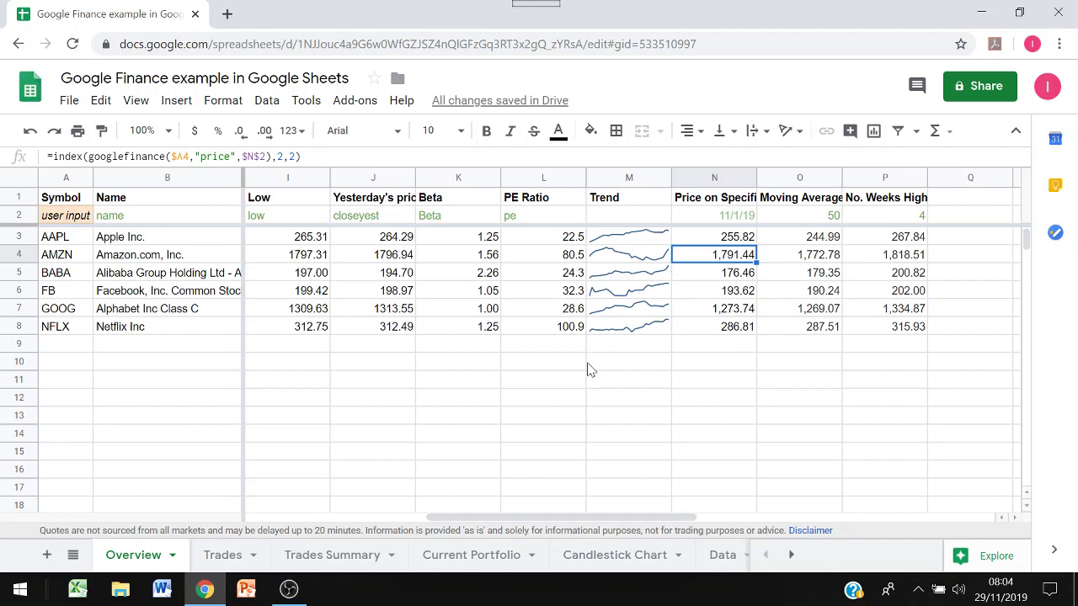
# Examine the Moving Average header and formulas in column O and the No. Weeks High formula for BABA in P5
pyautogui.press('Right')
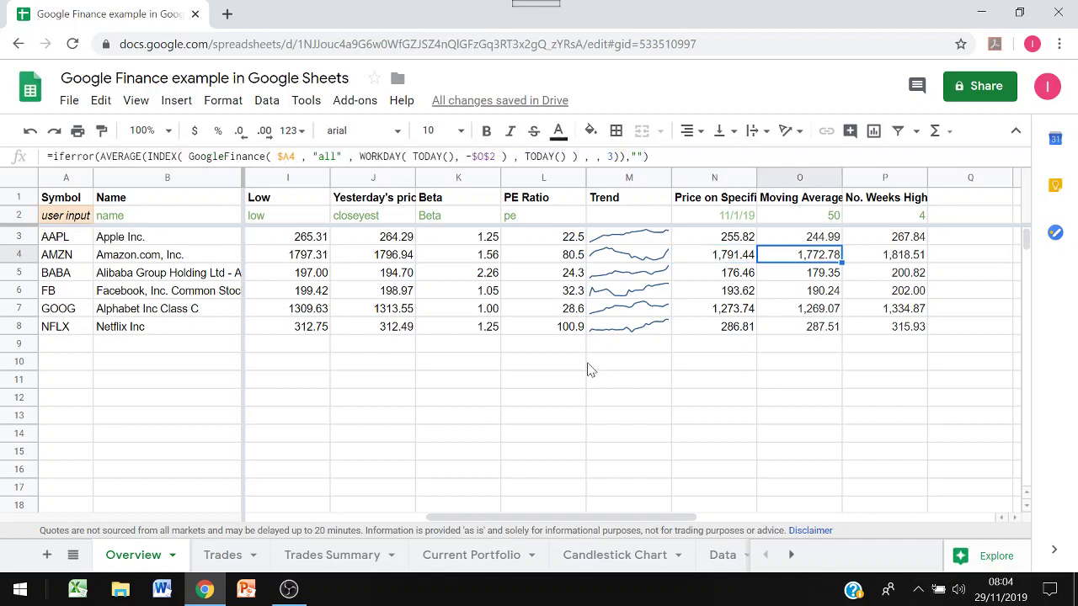
pyautogui.press('Up')
pyautogui.press('Up')
pyautogui.press('Up')
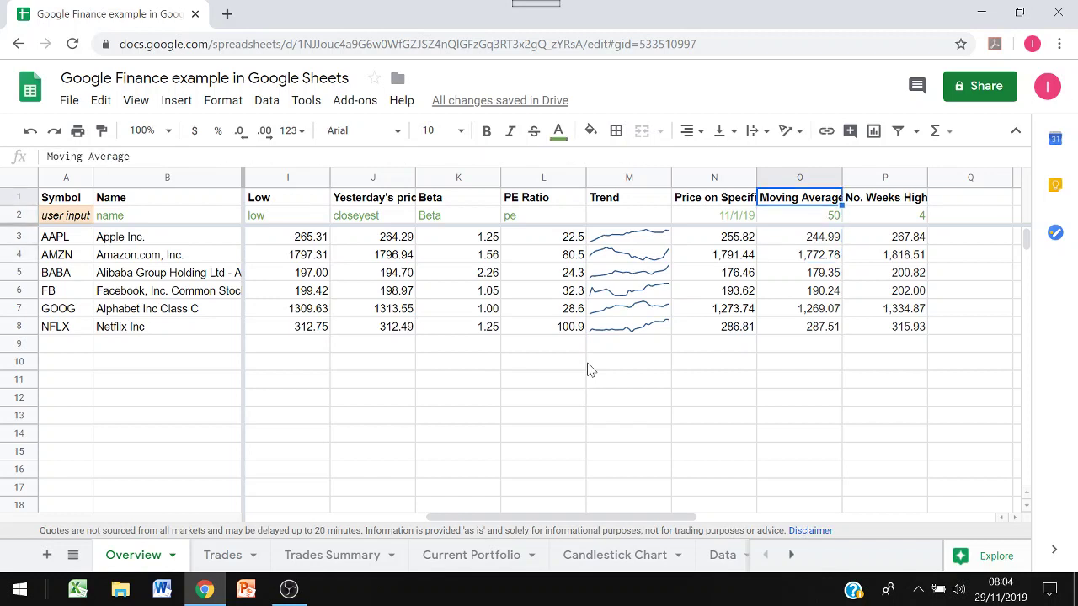
pyautogui.press('Down')
pyautogui.press('Down')
pyautogui.press('Down')
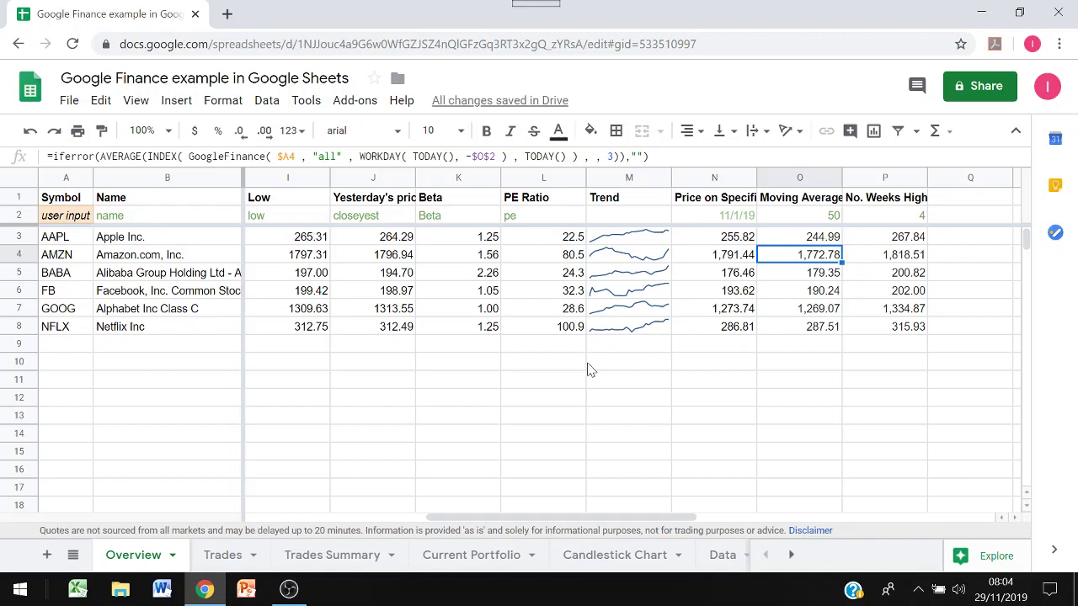
pyautogui.press('Up')
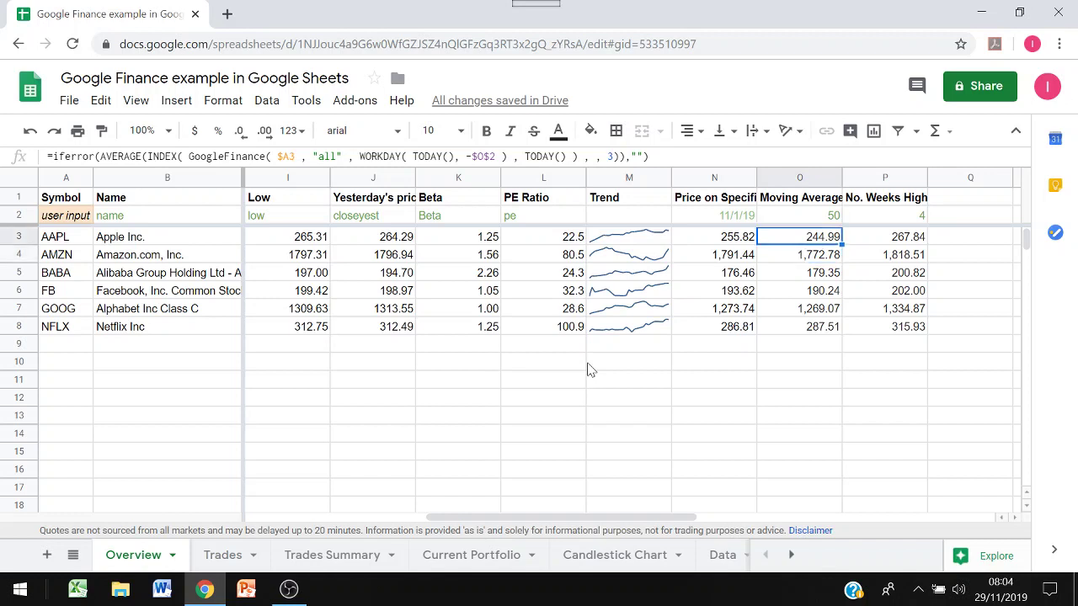
pyautogui.press('Down')
pyautogui.press('Down')
pyautogui.press('Right')
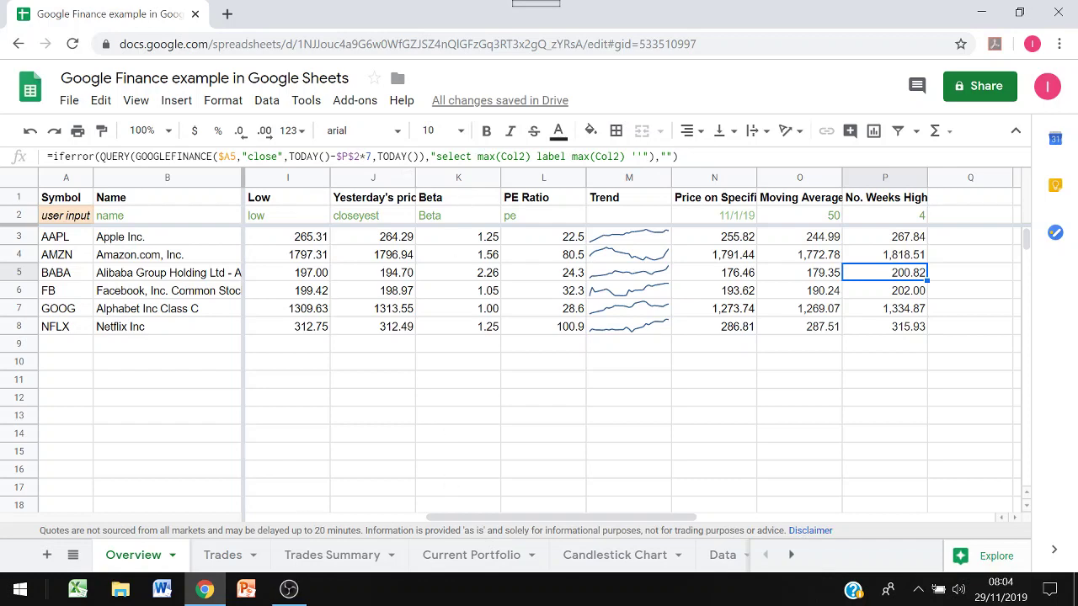
# Open the Trades sheet and inspect the LON:LGEN trade from its ticker across to its purchase price
pyautogui.click(237, 555)
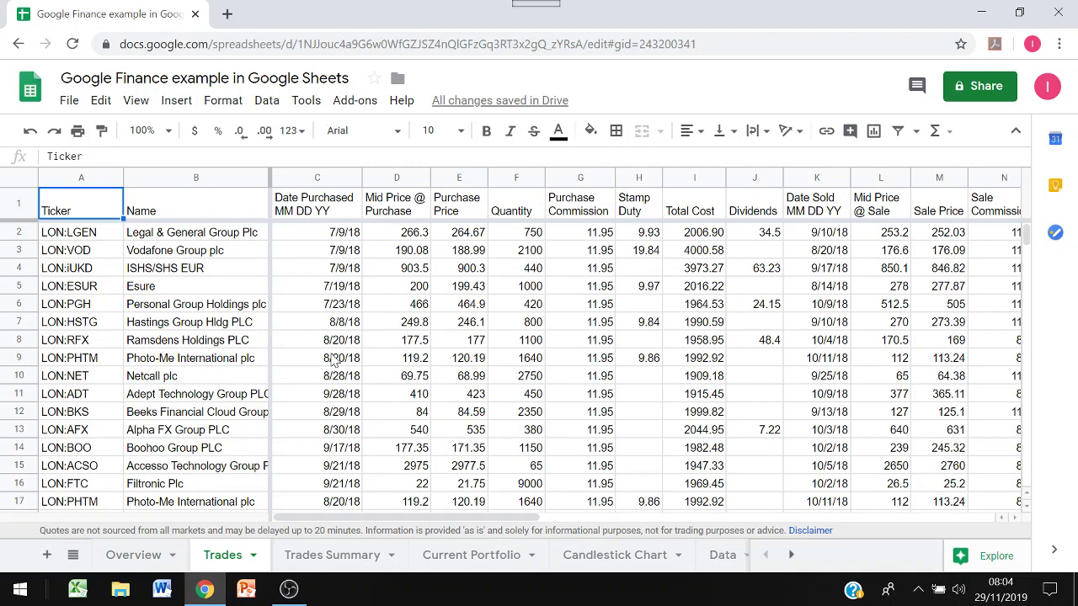
pyautogui.press('Down')
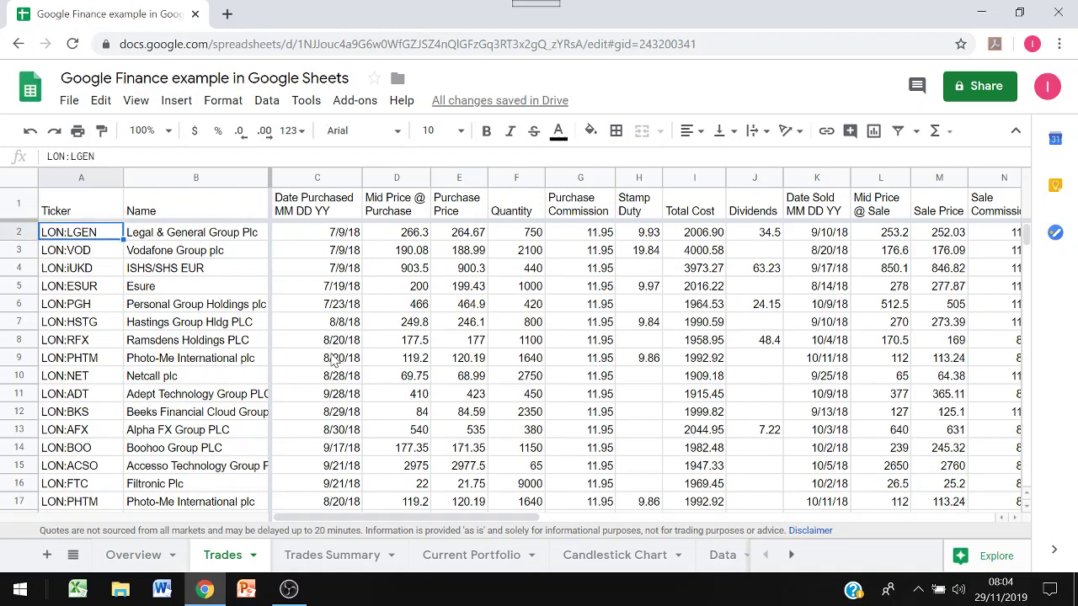
pyautogui.press('Right')
pyautogui.press('Right')
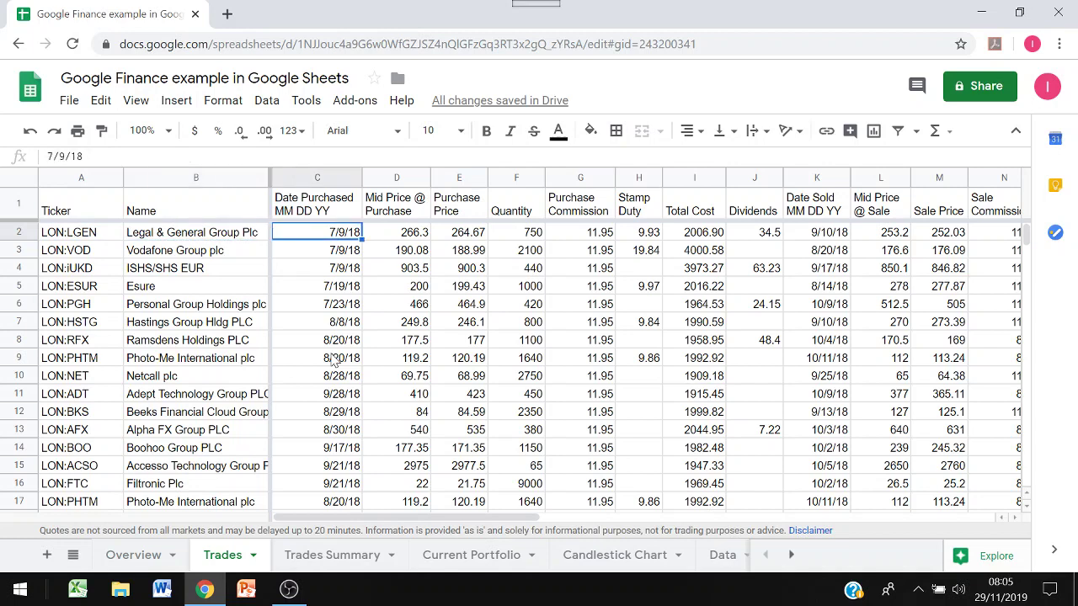
pyautogui.press('Right')
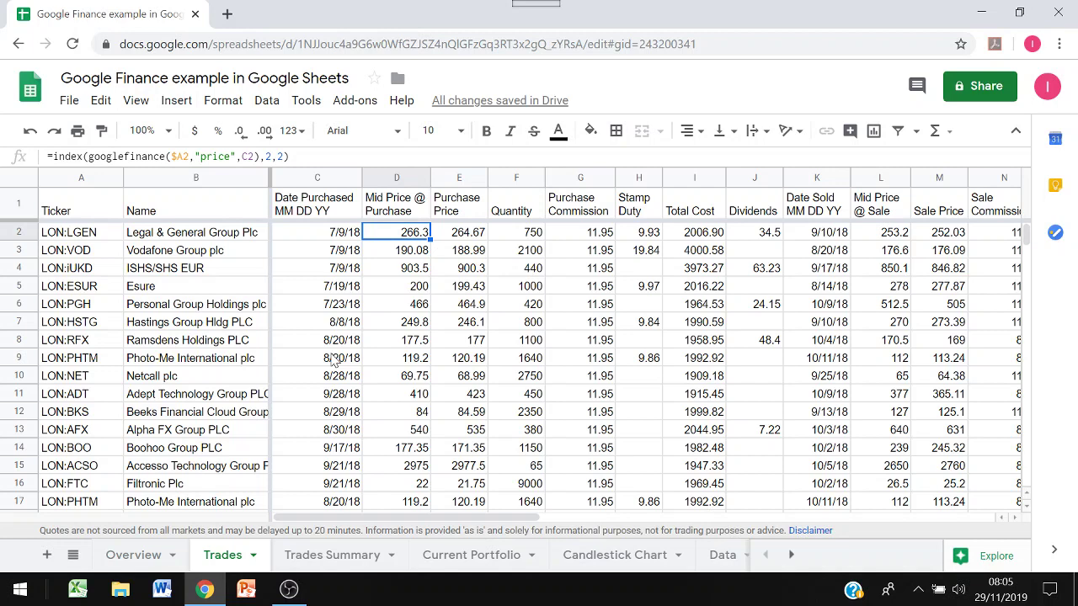
pyautogui.press('Right')
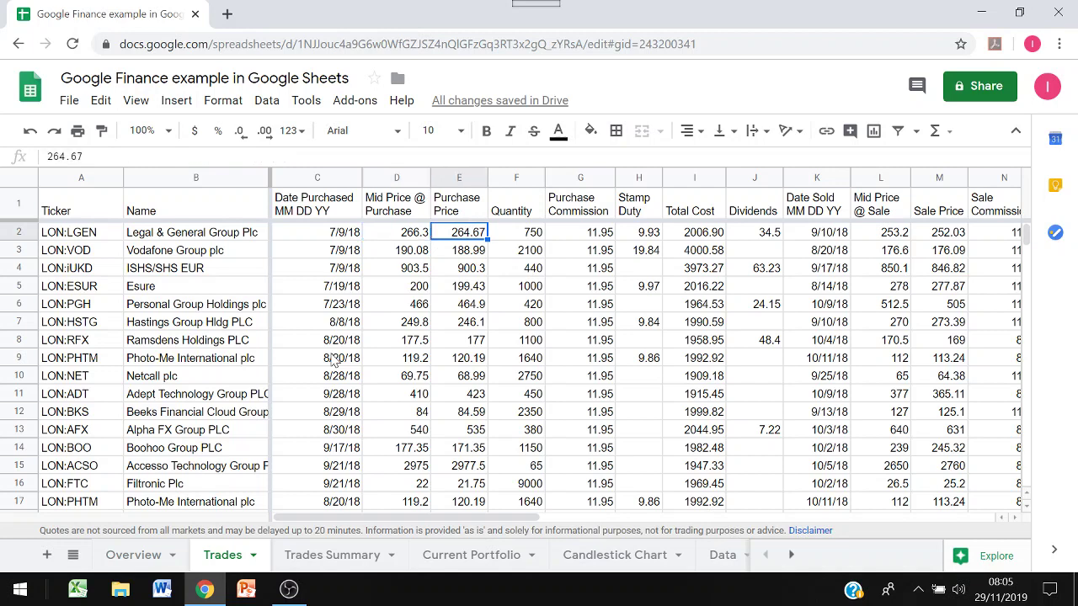
# Look down the Purchase Price column to the LON:ADT trade in row 11 and compare it with the mid-price formula
pyautogui.press('Down')
pyautogui.press('Down')
pyautogui.press('Down')
pyautogui.press('Down')
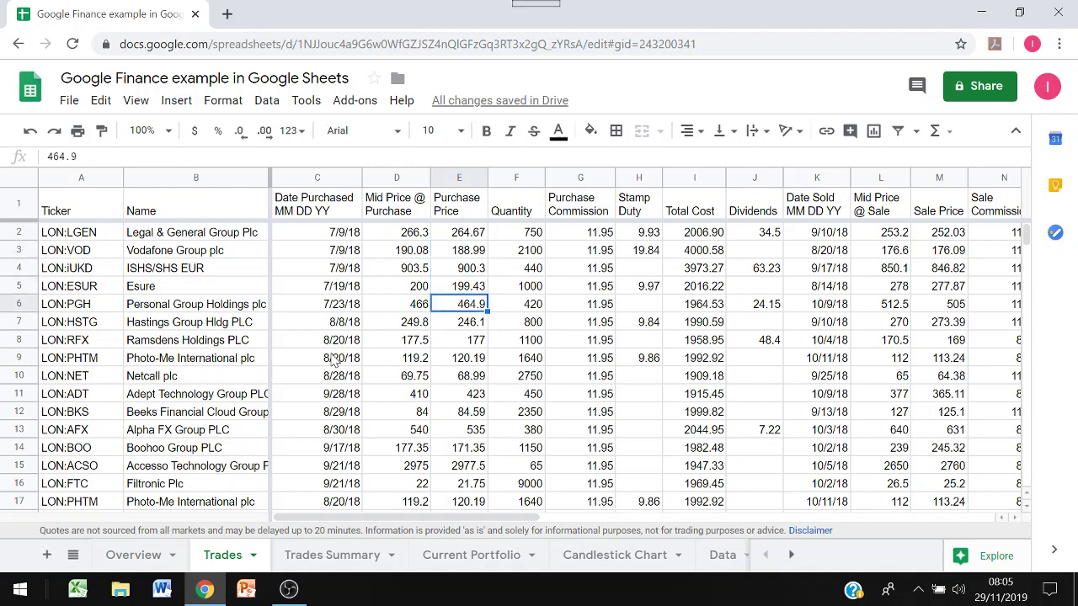
pyautogui.press('Down')
pyautogui.press('Down')
pyautogui.press('Down')
pyautogui.press('Down')
pyautogui.press('Down')
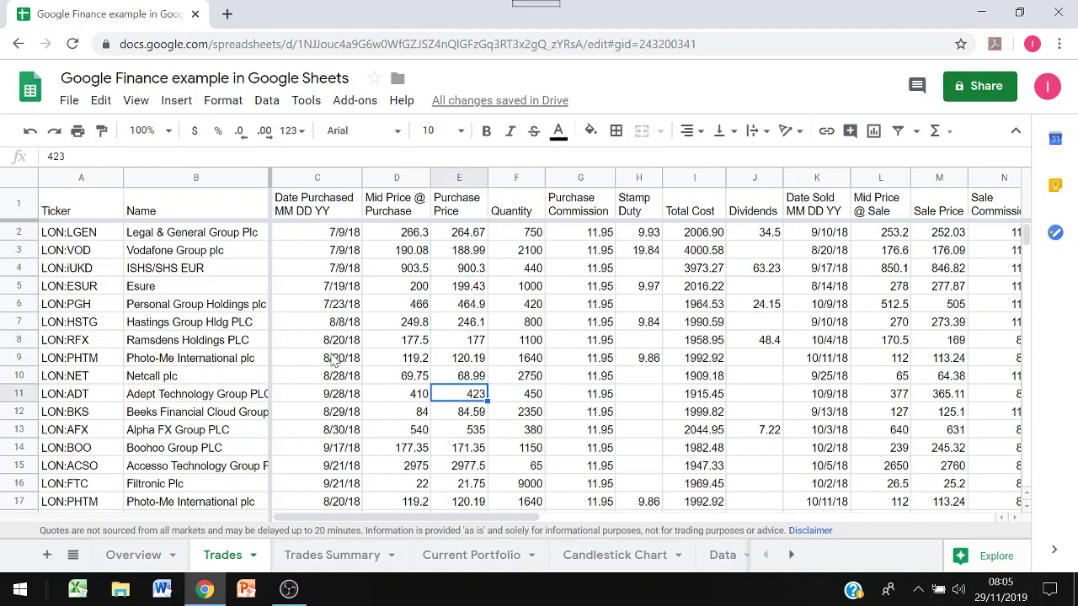
pyautogui.press('Left')
pyautogui.press('Right')
pyautogui.press('Left')
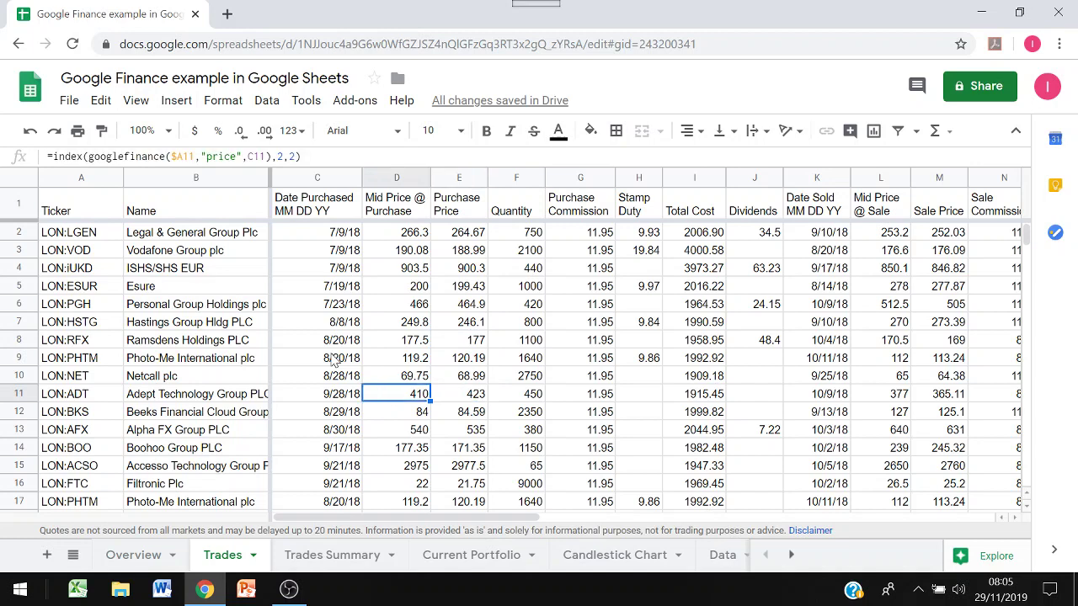
# Inspect the LON:ADT trade in row 11 from its purchase price across the Total Cost formula to the dividends
pyautogui.press('Right')
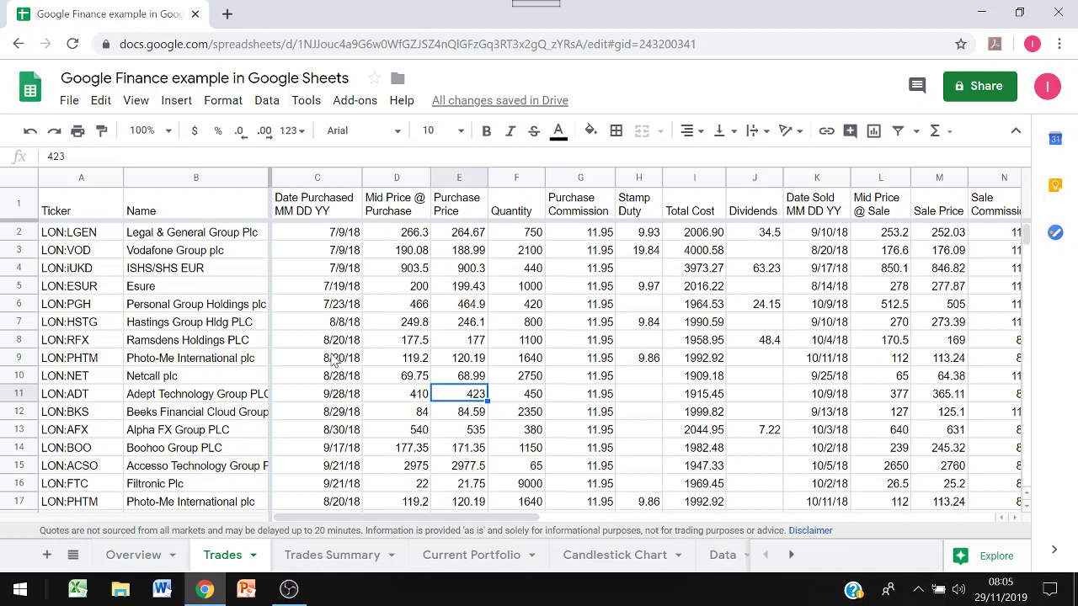
pyautogui.press('Right')
pyautogui.press('Right')
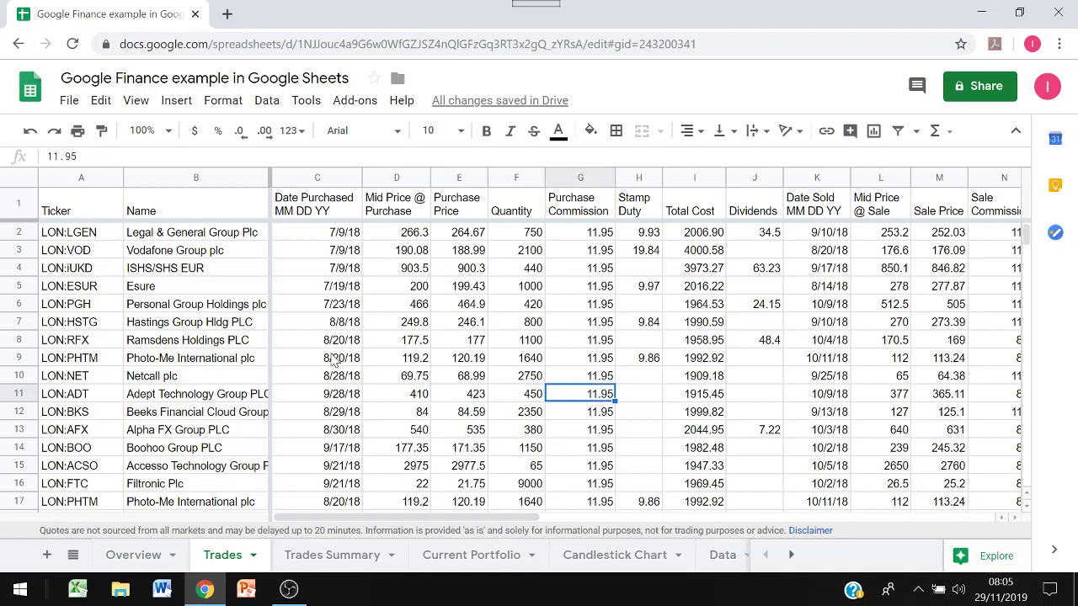
pyautogui.press('Right')
pyautogui.press('Right')
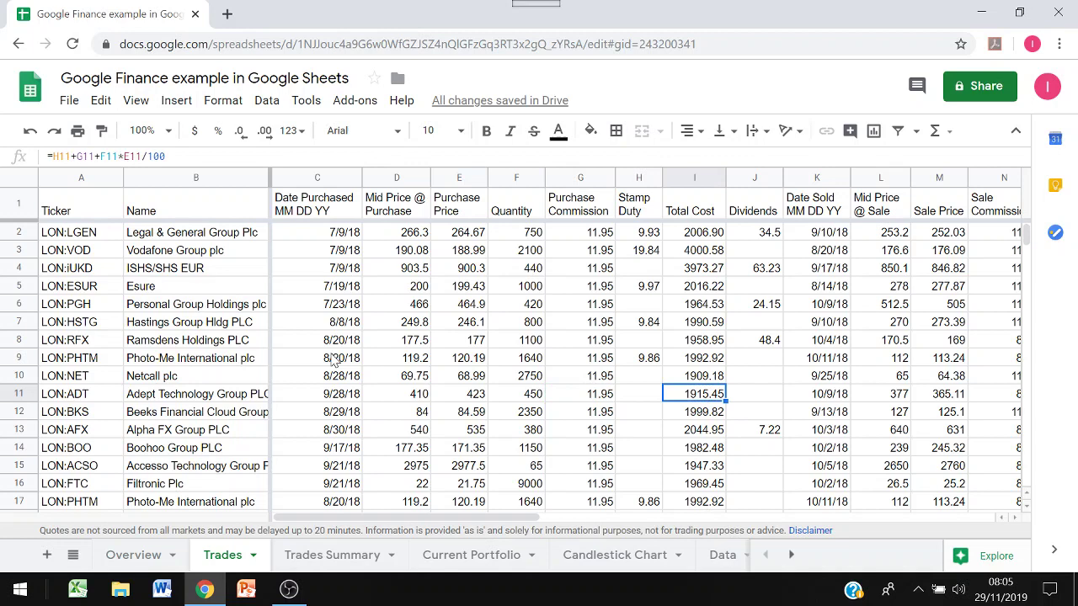
pyautogui.press('Right')
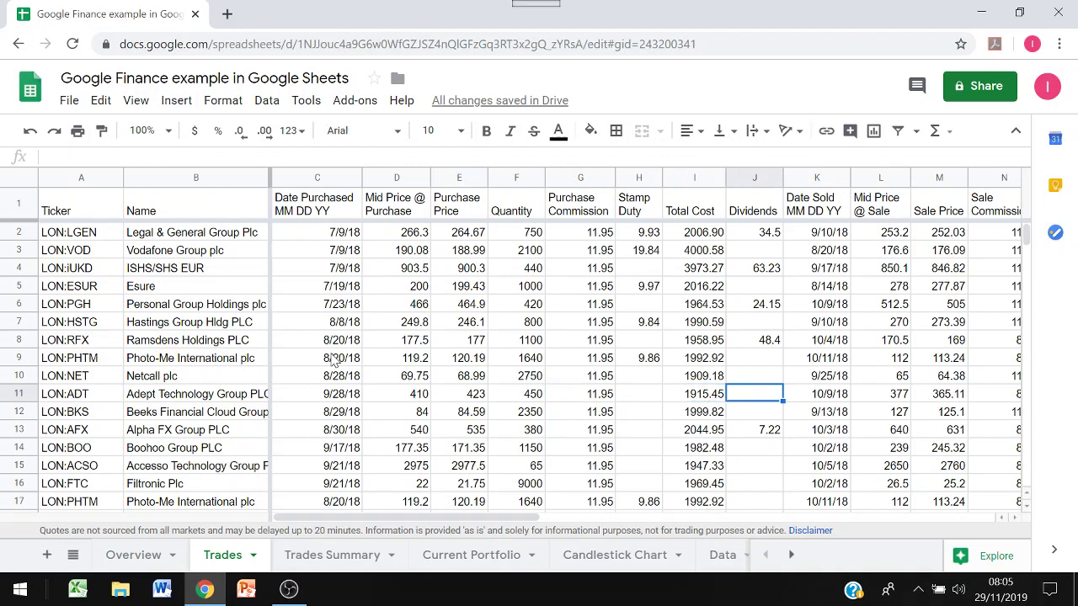
# Inspect the sale side of the LON:ADT trade, including the mid-price formula in L11, the sale price and the sale commission
pyautogui.press('Right')
pyautogui.press('Right')
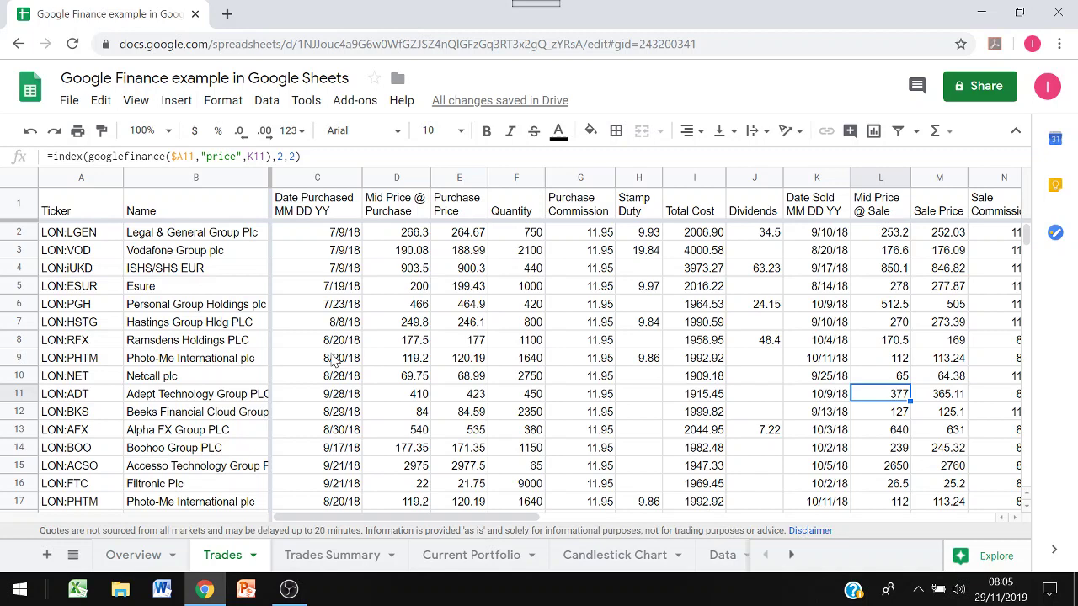
pyautogui.press('Right')
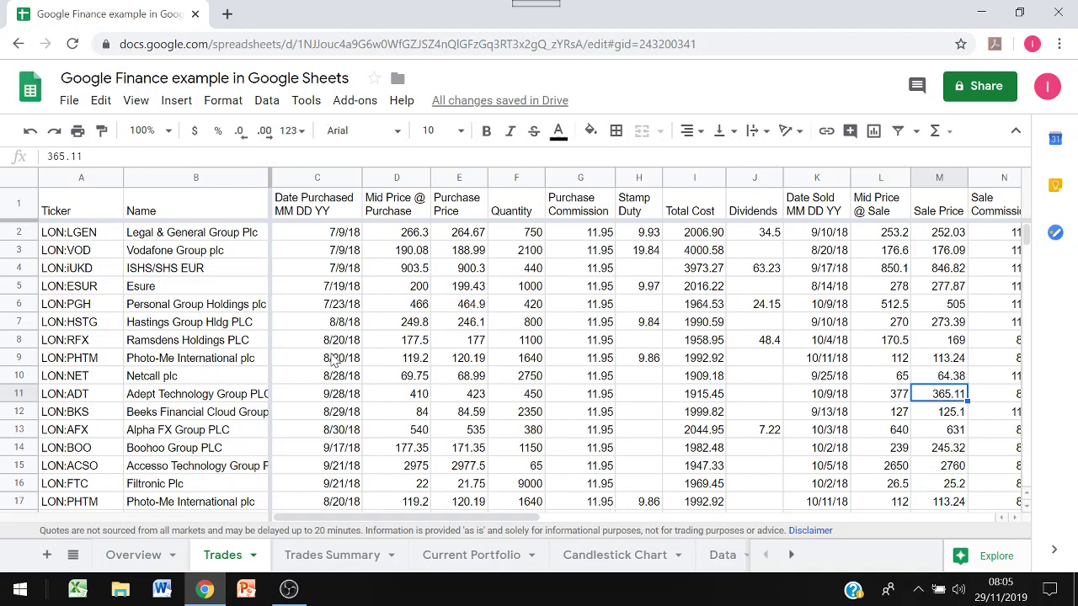
pyautogui.press('Right')
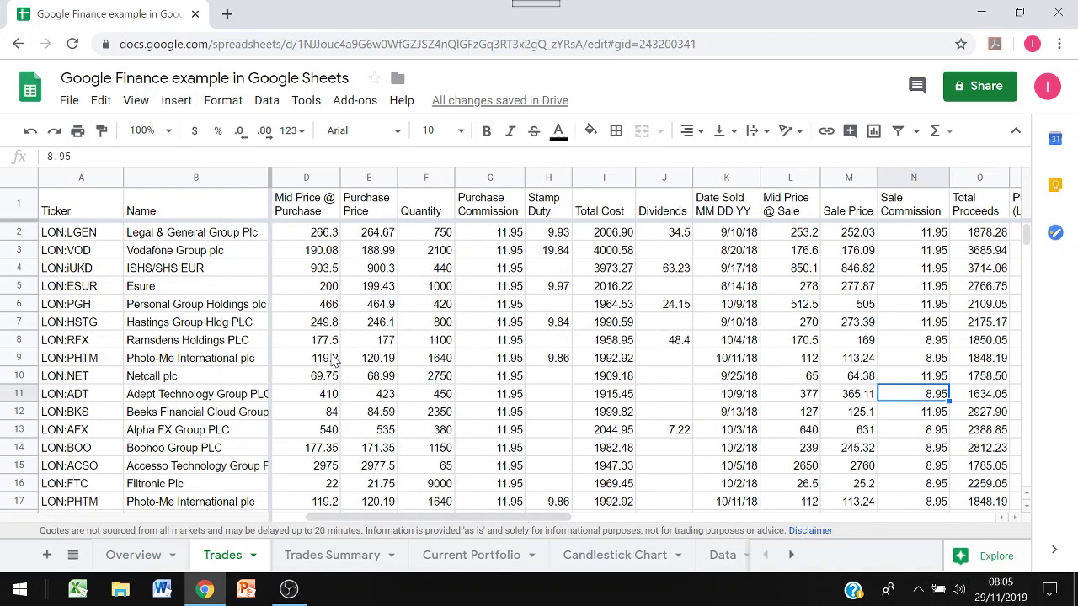
# Check the Total Proceeds, Profit / (Loss) and Days Held formulas for the LON:ADT trade in O11 to R11
pyautogui.press('Right')
pyautogui.press('Right')
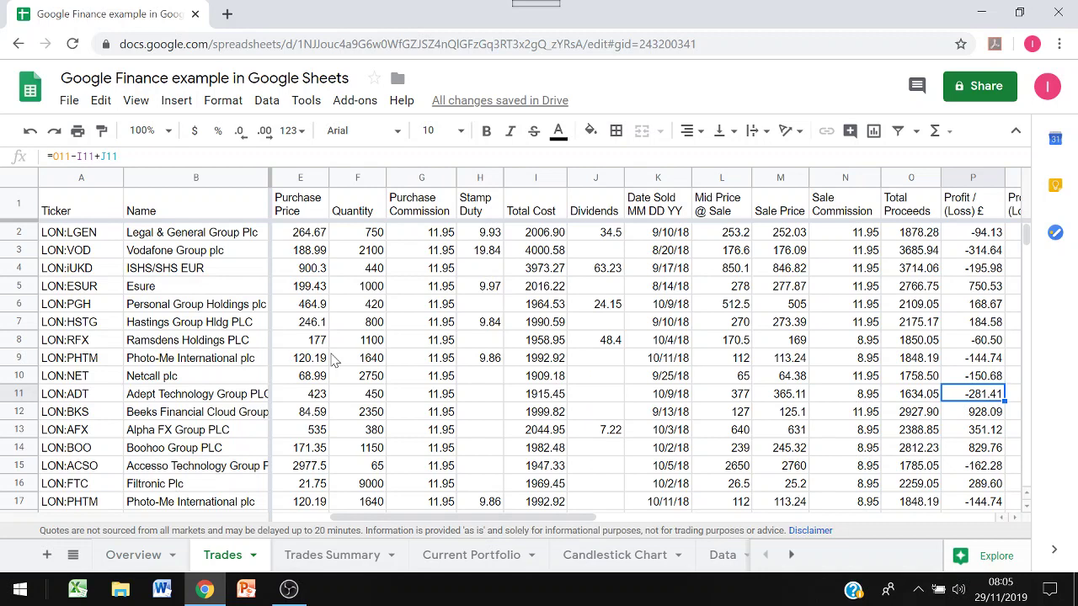
pyautogui.press('Right')
pyautogui.press('Right')
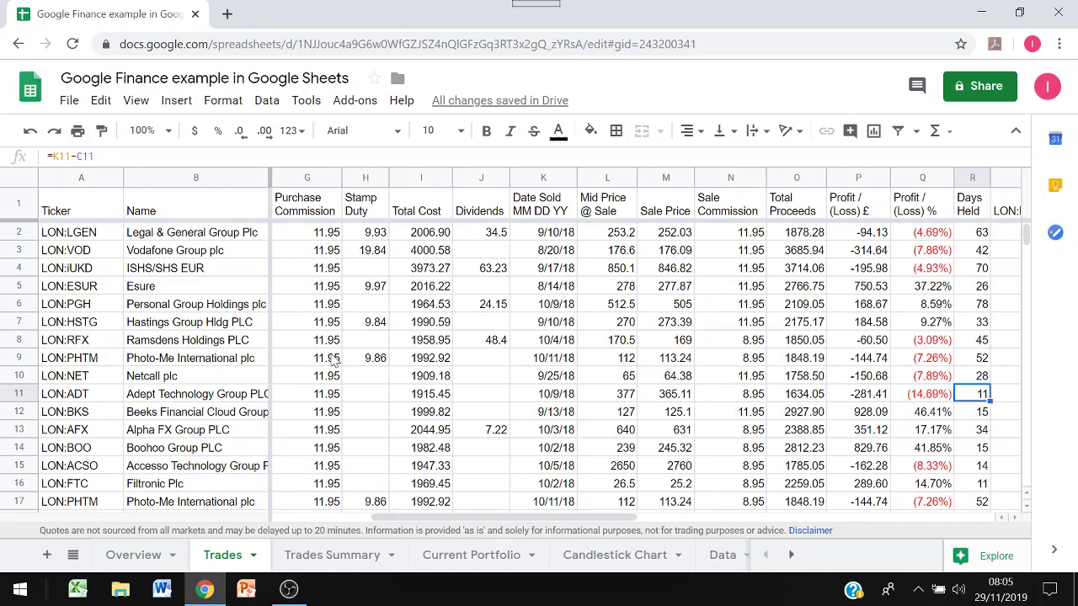
# Examine the LON:ISF benchmark return formula in S11 and the Over / (Under) Performance formula in T11
pyautogui.hotkey('shift', 'Left')
pyautogui.hotkey('shift', 'Right')
pyautogui.press('Right')
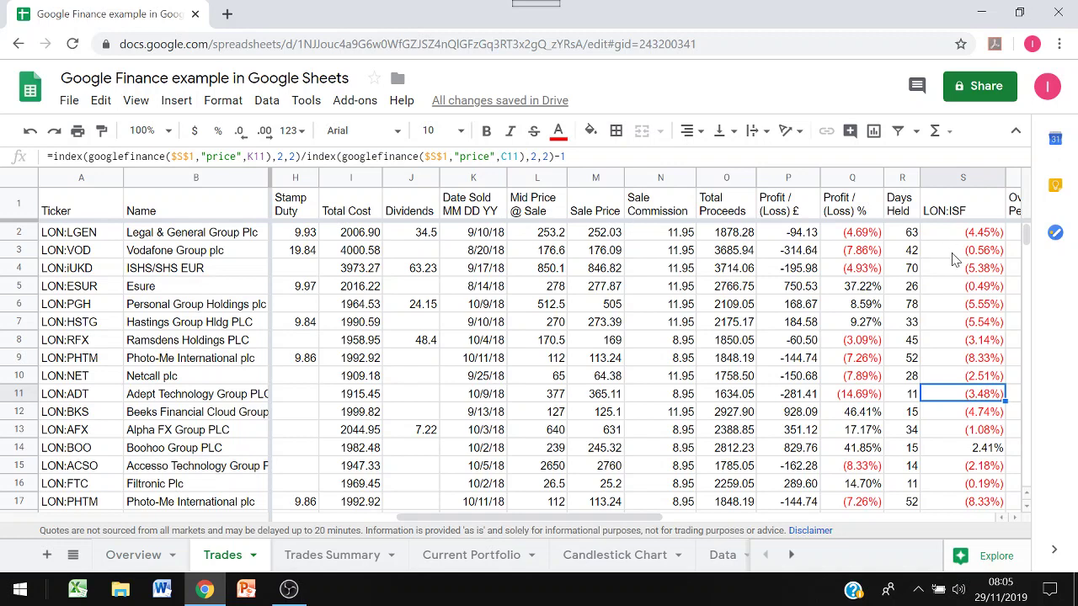
pyautogui.press('Right')
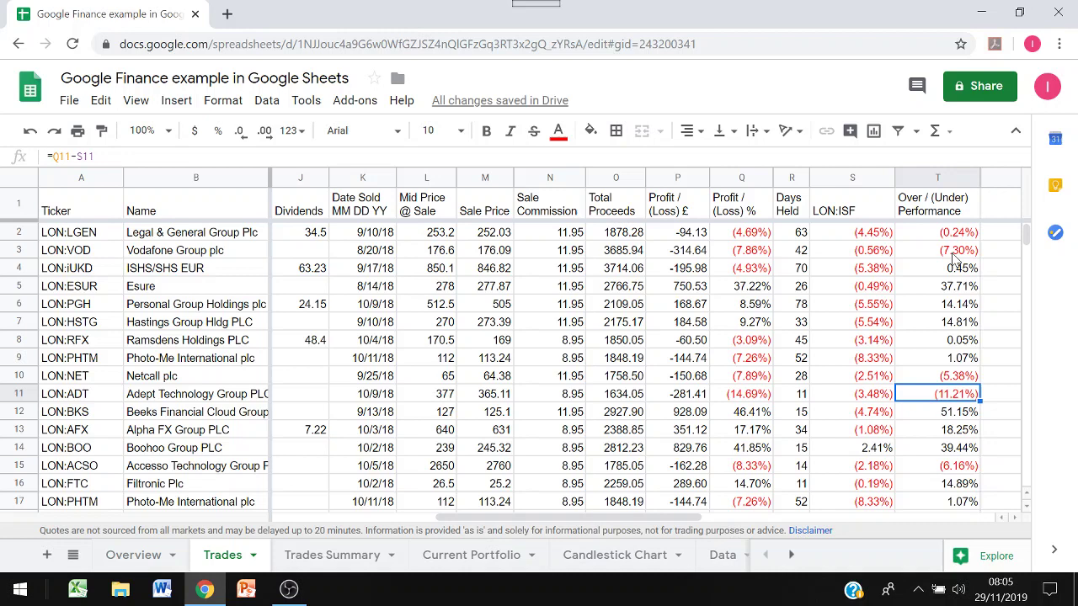
# Look up the Over / (Under) Performance column from row 11 to its header in T1
pyautogui.press('Up')
pyautogui.press('Up')
pyautogui.press('Up')
pyautogui.press('Up')
pyautogui.press('Up')
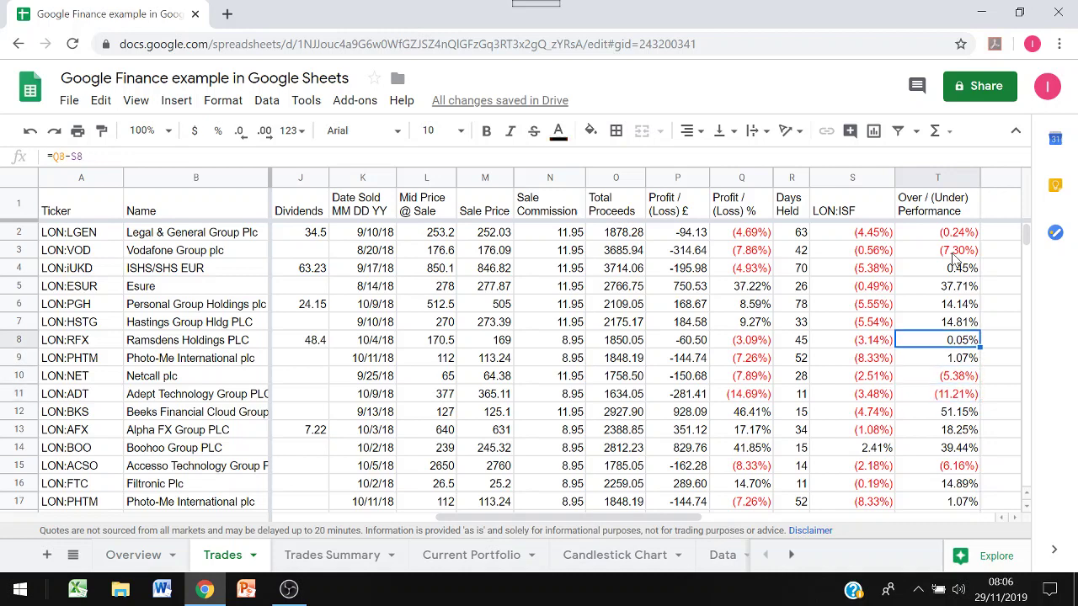
pyautogui.press('Up')
pyautogui.press('Up')
pyautogui.press('Up')
pyautogui.press('Up')
pyautogui.press('Up')
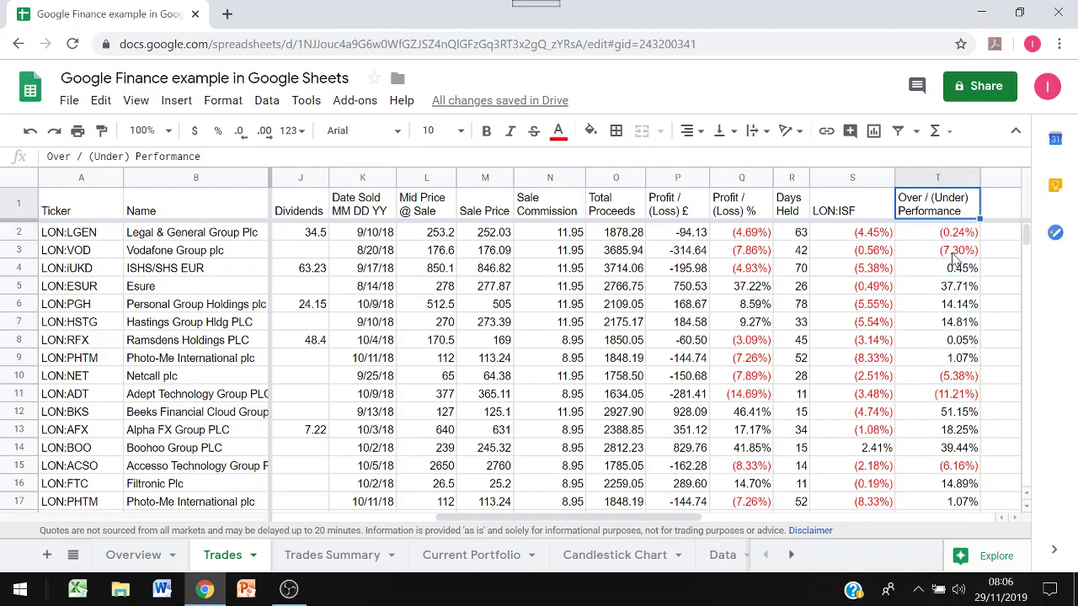
# Review the Over / (Under) Performance figures in column T down to the empty row below the last trade
pyautogui.press('Down')
pyautogui.press('Down')
pyautogui.press('Down')
pyautogui.press('Down')
pyautogui.press('Down')
pyautogui.press('Down')
pyautogui.press('Down')
pyautogui.press('Down')
pyautogui.press('Down')
pyautogui.press('Down')
pyautogui.press('Down')
pyautogui.press('Down')
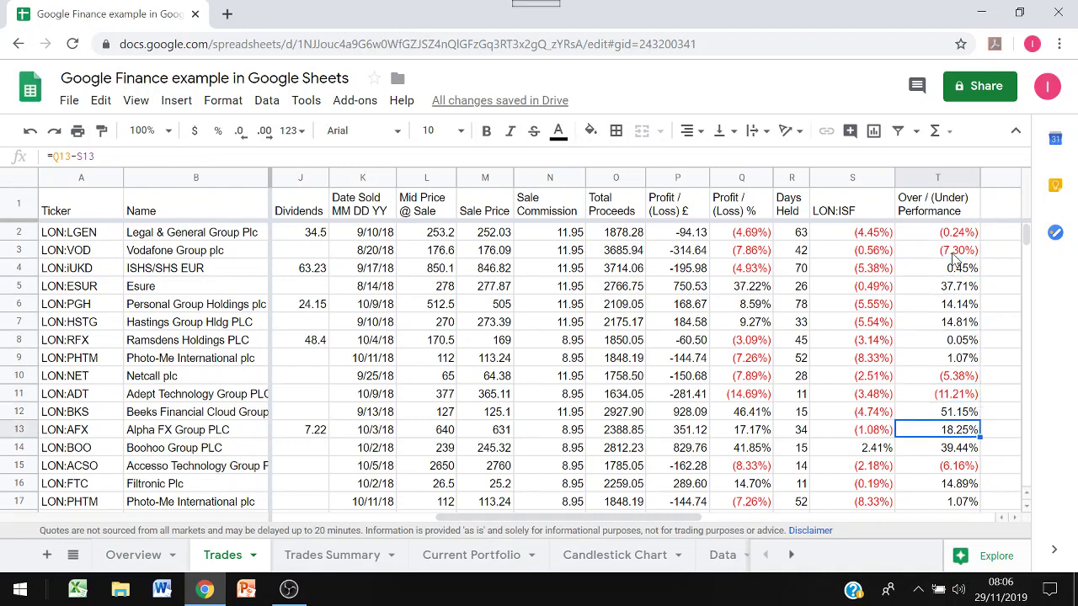
pyautogui.press('Down')
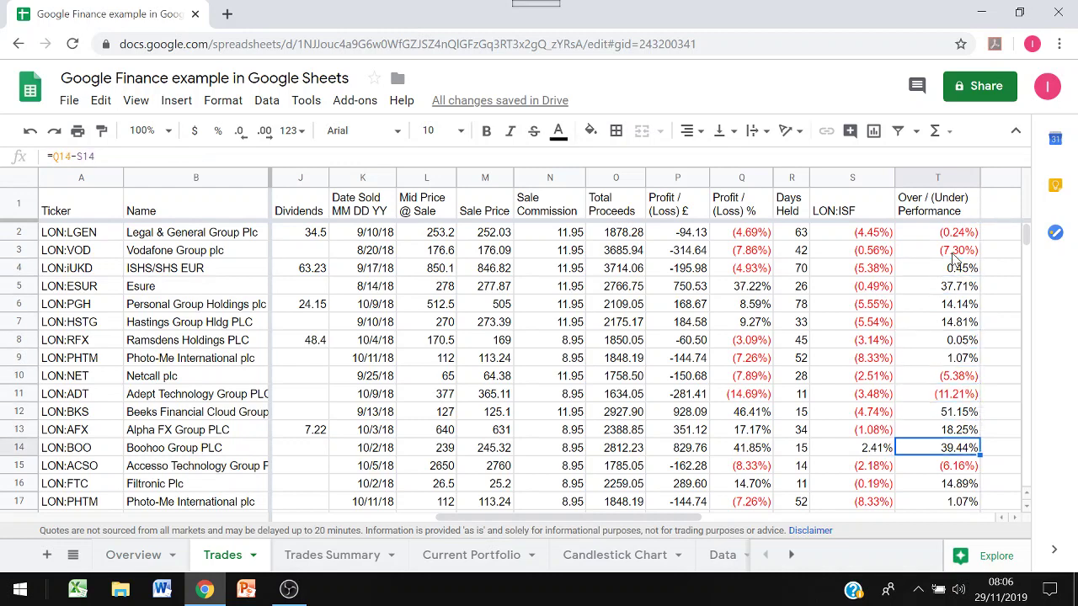
pyautogui.press('Down')
pyautogui.press('Down')
pyautogui.press('Down')
pyautogui.press('Down')
pyautogui.press('Down')
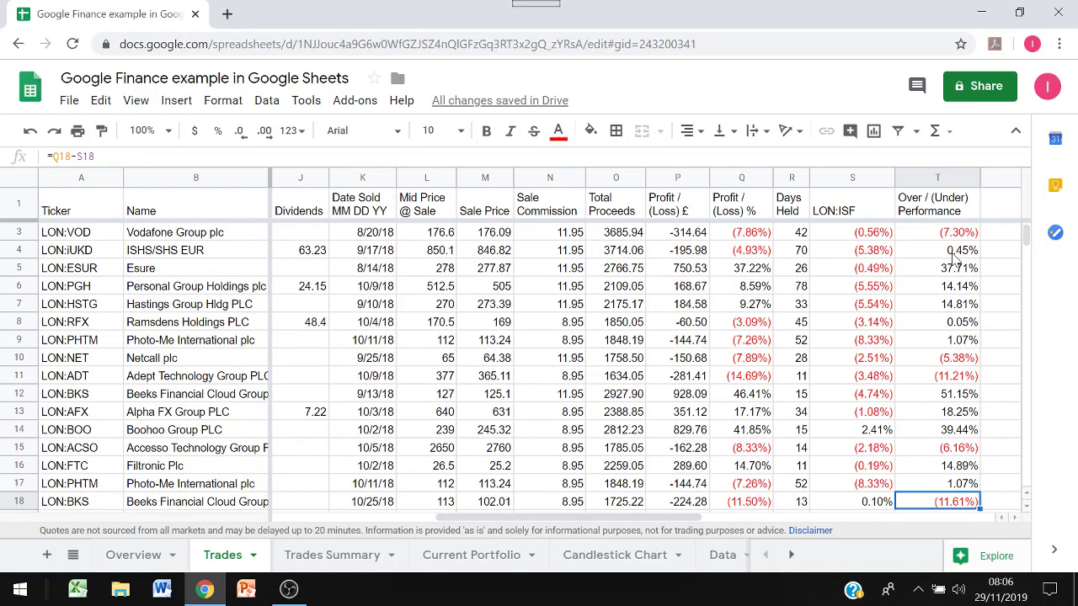
pyautogui.press('Down')
pyautogui.press('Down')
pyautogui.press('Down')
pyautogui.press('Down')
pyautogui.press('Down')
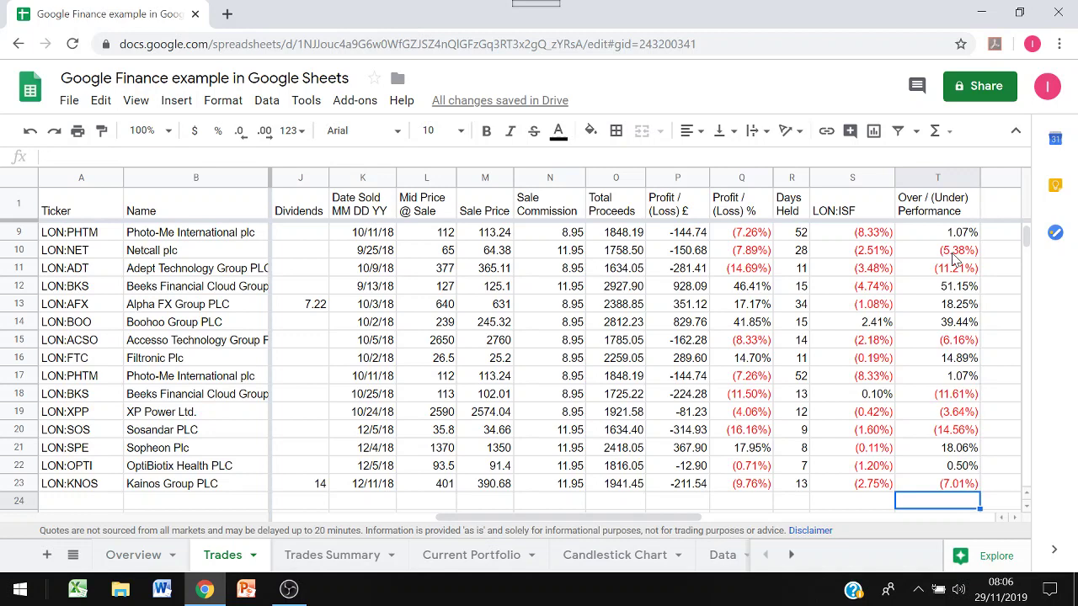
# Open the Trades Summary sheet and inspect the COUNTIF formulas in C2 and C3 and the percentage formula in D3
pyautogui.click(325, 557)
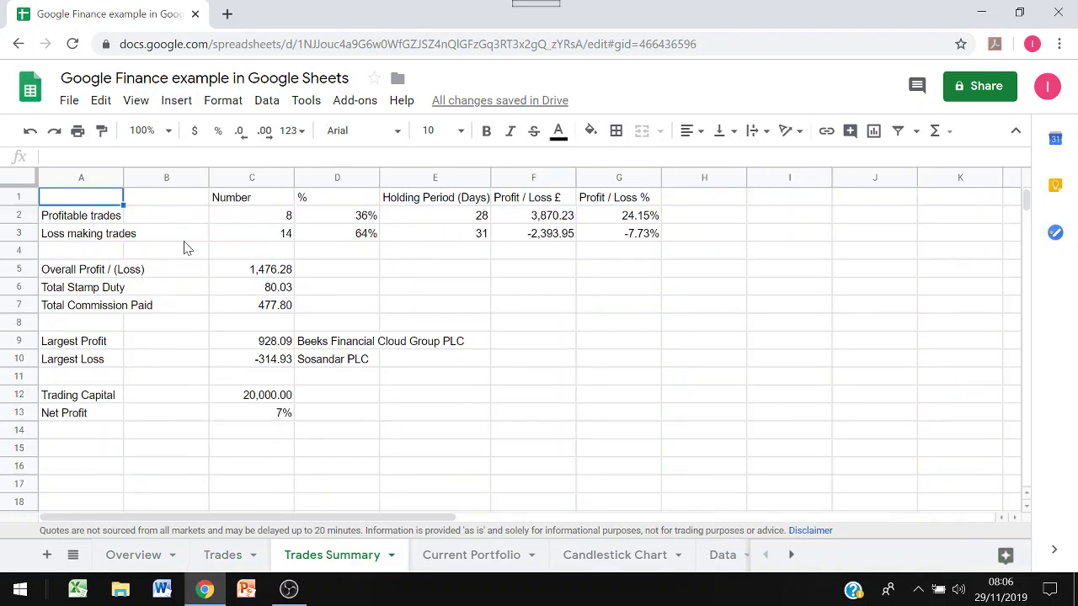
pyautogui.click(233, 219)
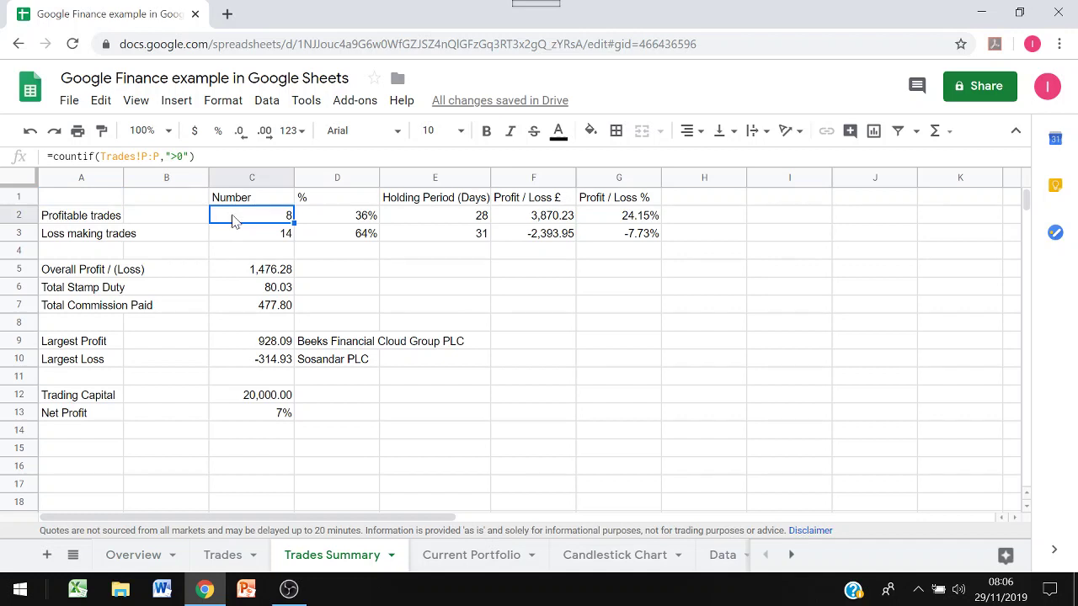
pyautogui.press('Down')
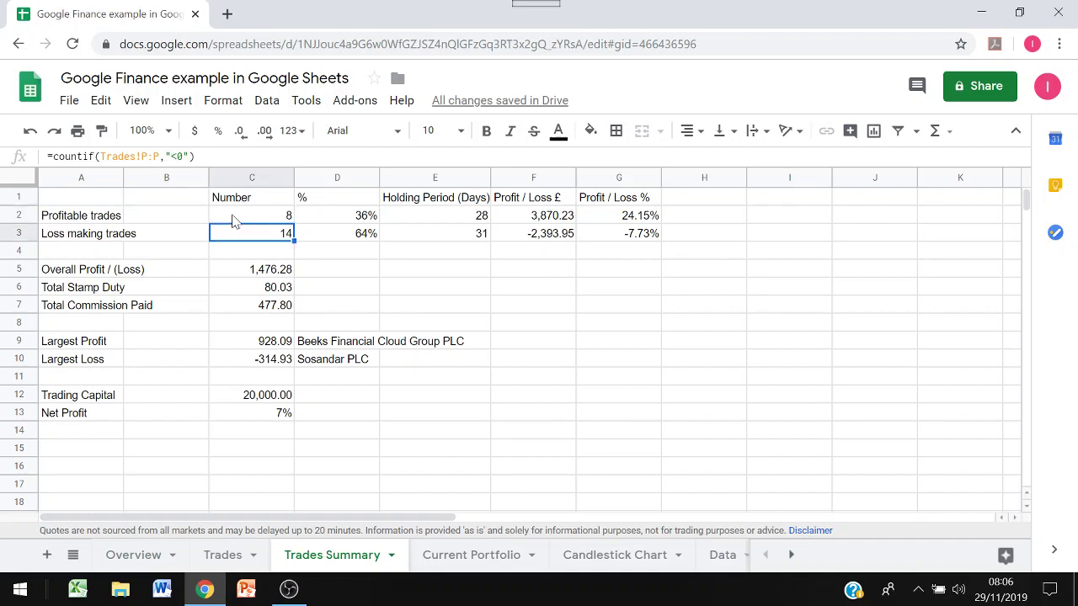
pyautogui.press('Right')
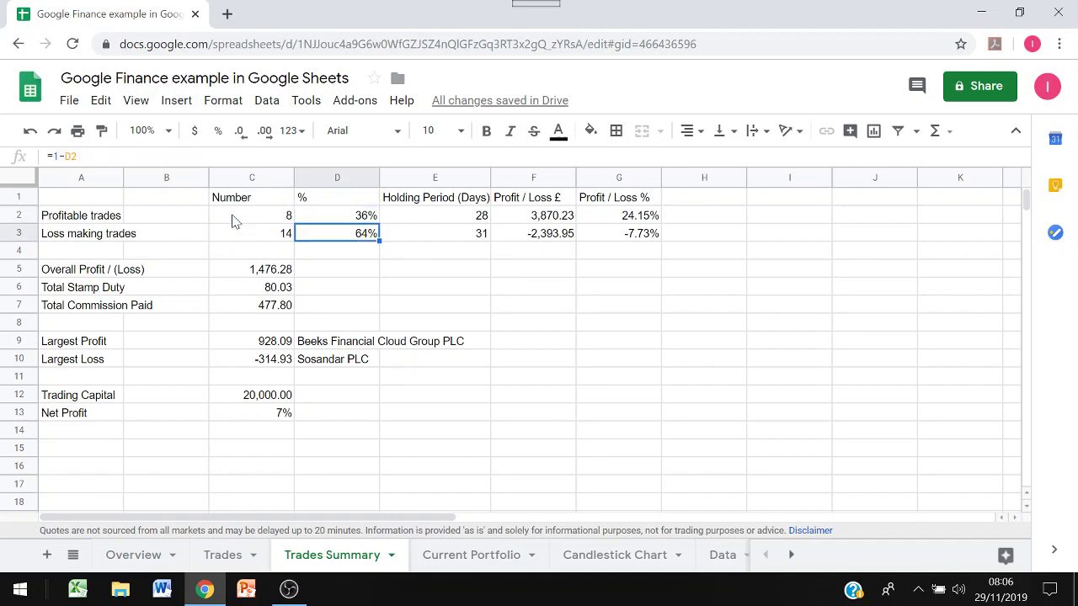
# Compare the Holding Period (Days) SUMIF formulas for profitable and loss-making trades in E2 and E3
pyautogui.press('Right')
pyautogui.press('Up')
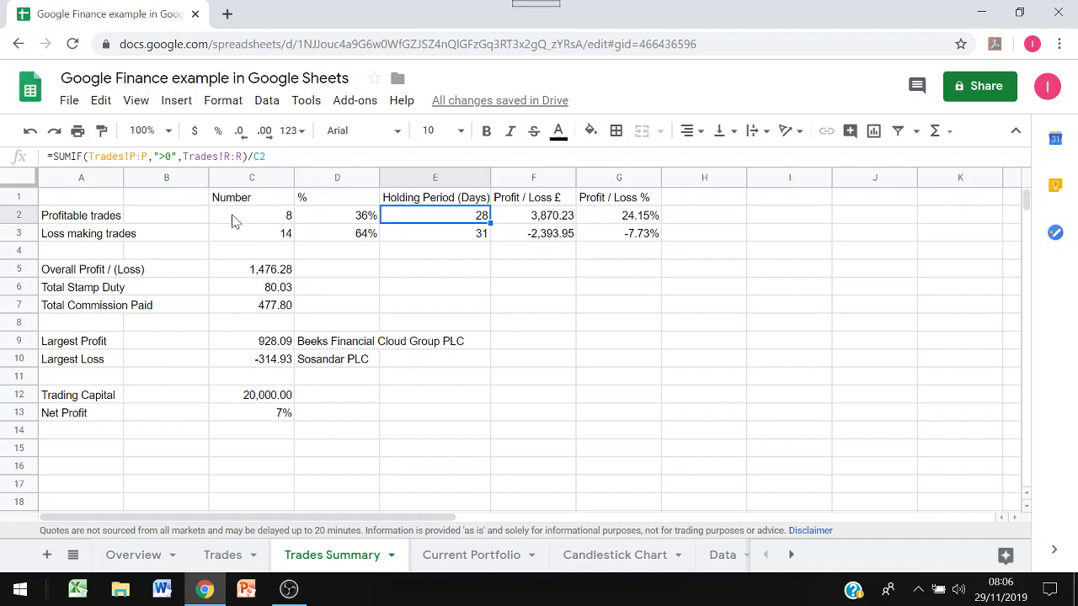
pyautogui.press('Down')
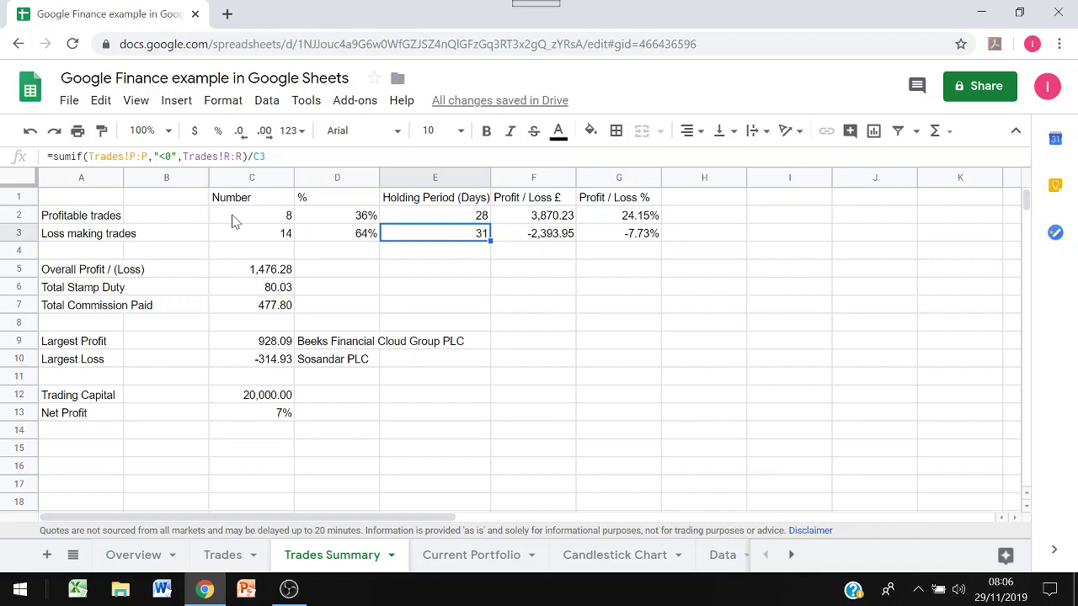
pyautogui.press('Up')
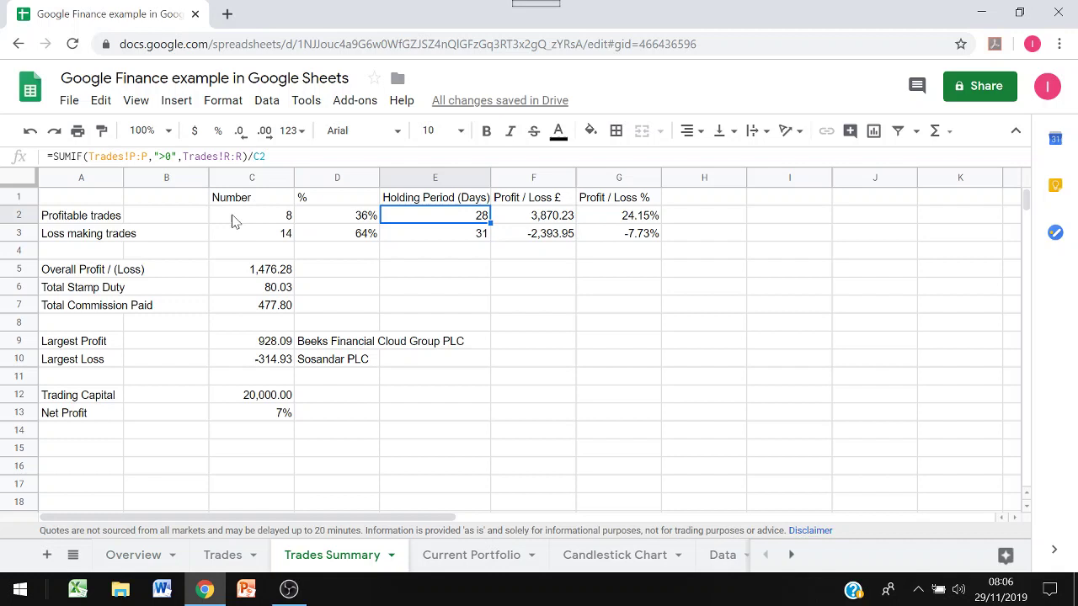
# Inspect the Profit / Loss £ SUMIF formula in F2 and the Profit / Loss % AVERAGEIF formula in G2
pyautogui.press('Right')
pyautogui.press('Right')
pyautogui.press('Left')
pyautogui.press('Down')
pyautogui.press('Up')
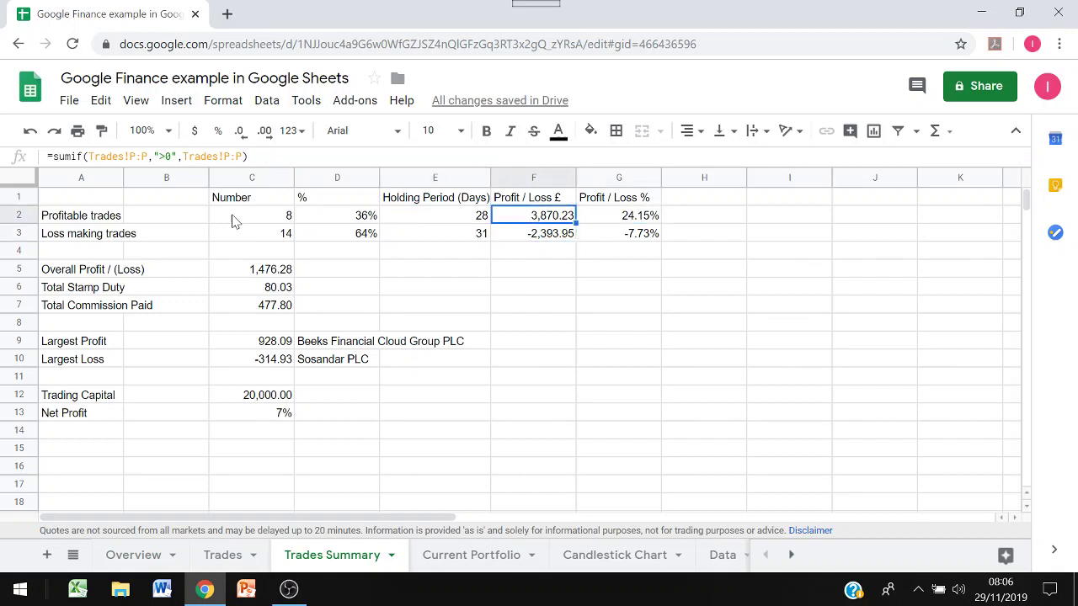
pyautogui.press('Right')
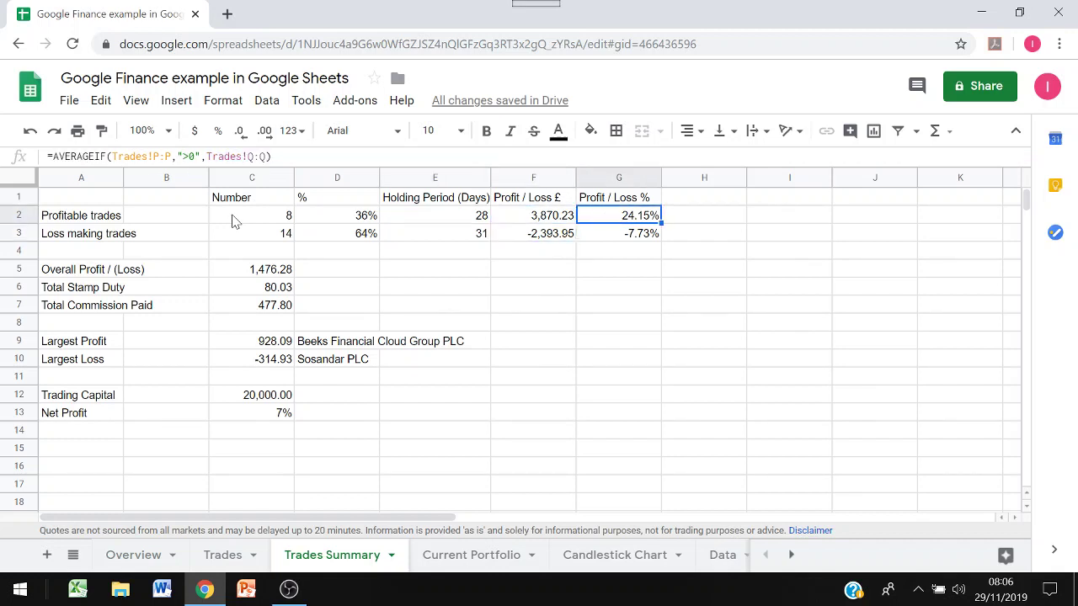
# Go down the summary to the Trading Capital amount in C12
pyautogui.press('Down')
pyautogui.press('Down')
pyautogui.press('Down')
pyautogui.press('Down')
pyautogui.press('Down')
pyautogui.press('Down')
pyautogui.press('Down')
pyautogui.press('Down')
pyautogui.press('Down')
pyautogui.press('Down')
pyautogui.press('Left')
pyautogui.press('Left')
pyautogui.press('Left')
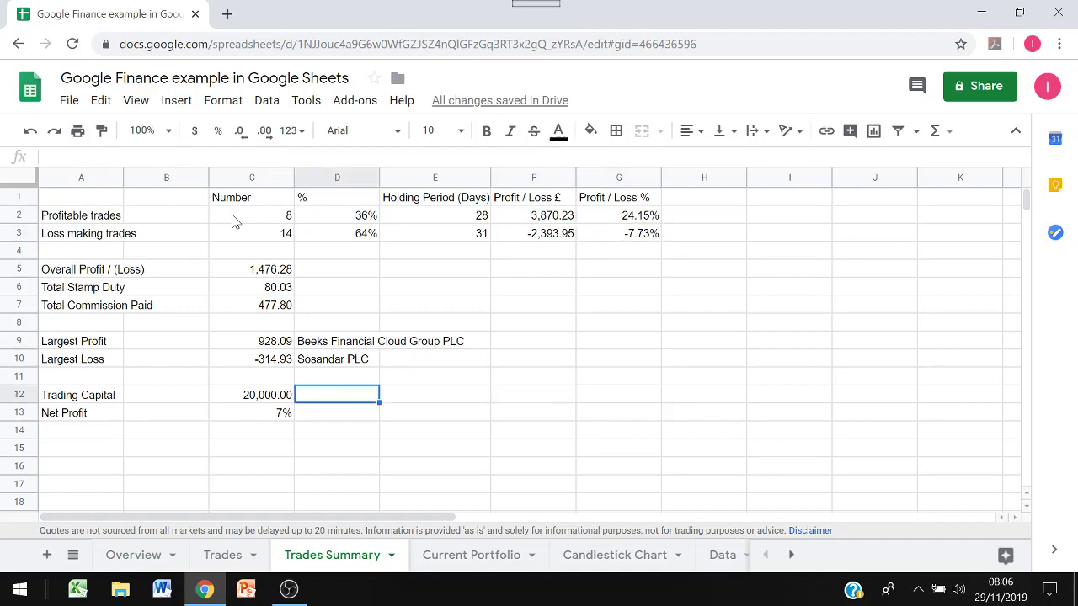
pyautogui.press('Left')
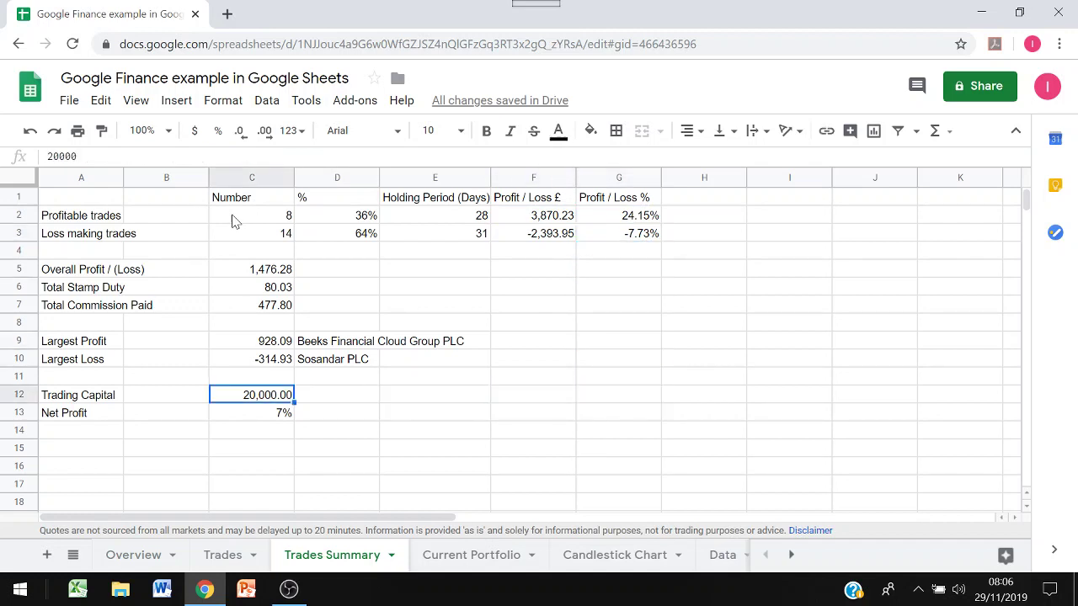
# Check the Total Commission Paid formula in C7 and the Overall Profit / (Loss) formula in C5
pyautogui.press('Up')
pyautogui.press('Up')
pyautogui.press('Up')
pyautogui.press('Up')
pyautogui.press('Up')
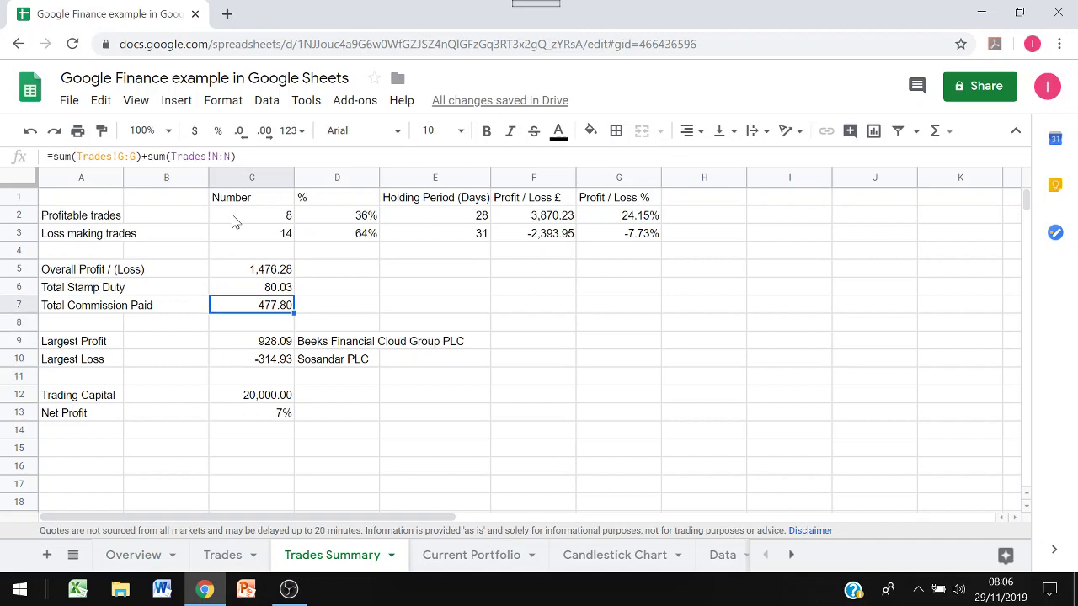
pyautogui.press('Up')
pyautogui.press('Up')
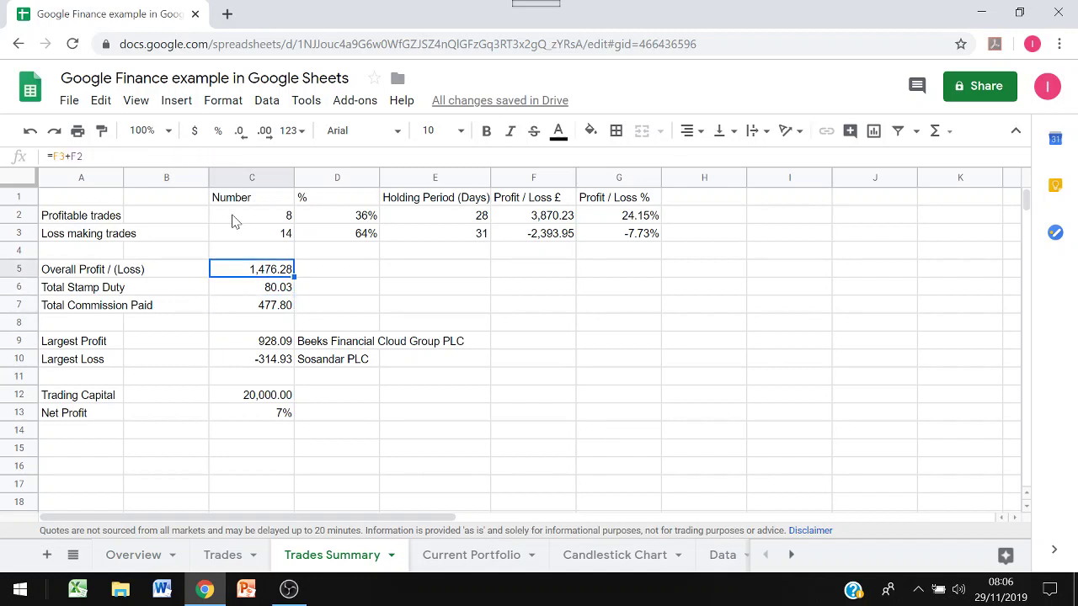
pyautogui.press('Down')
pyautogui.press('Down')
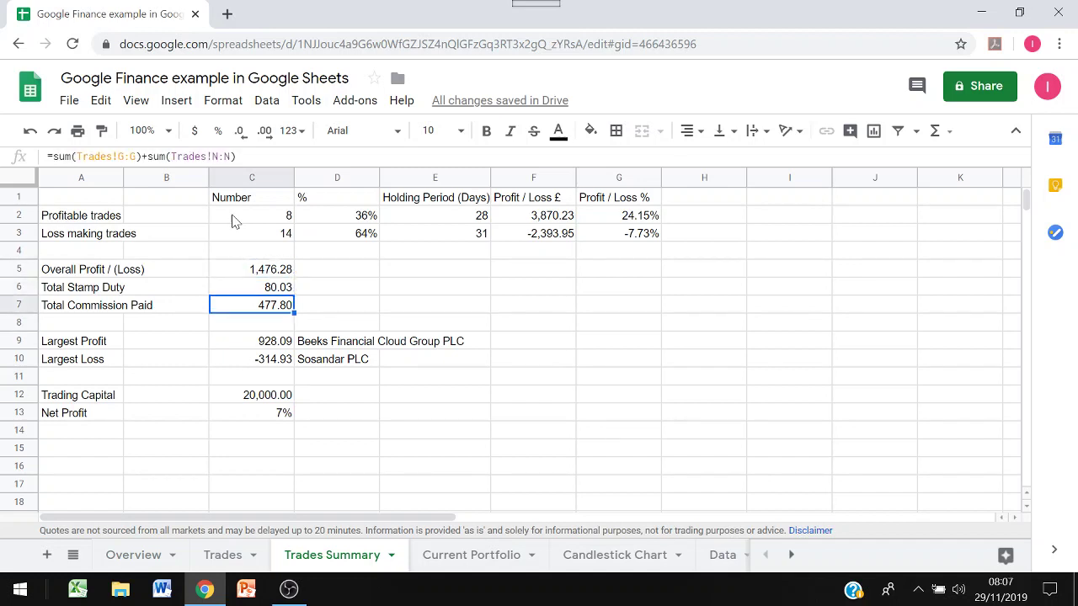
# Examine the Largest Profit MAX formula in C9 and the INDEX/MATCH company-name formulas in D9 and D10
pyautogui.press('Down')
pyautogui.press('Down')
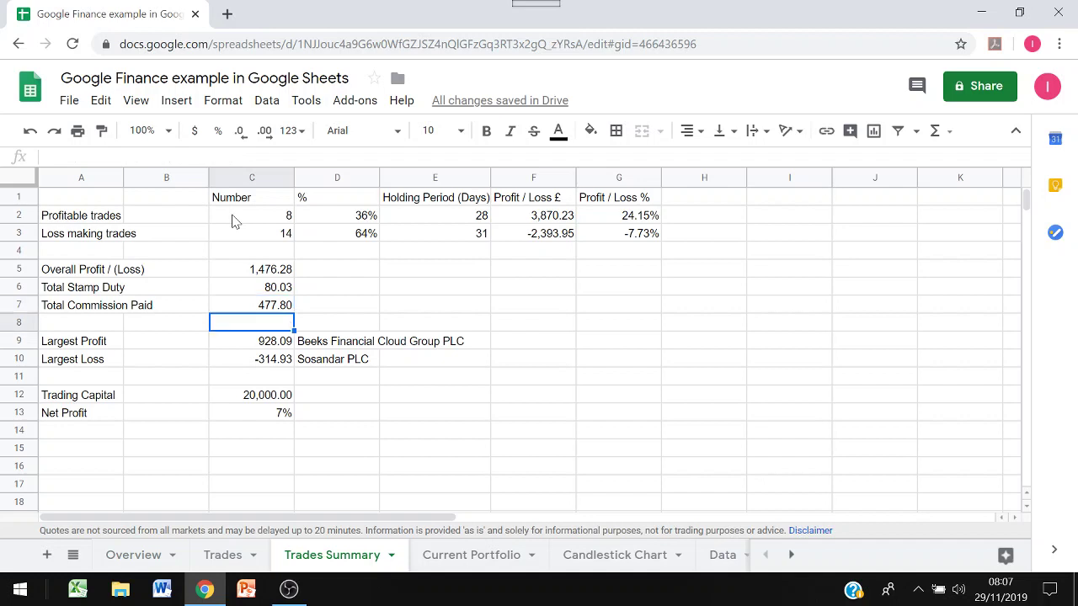
pyautogui.press('Right')
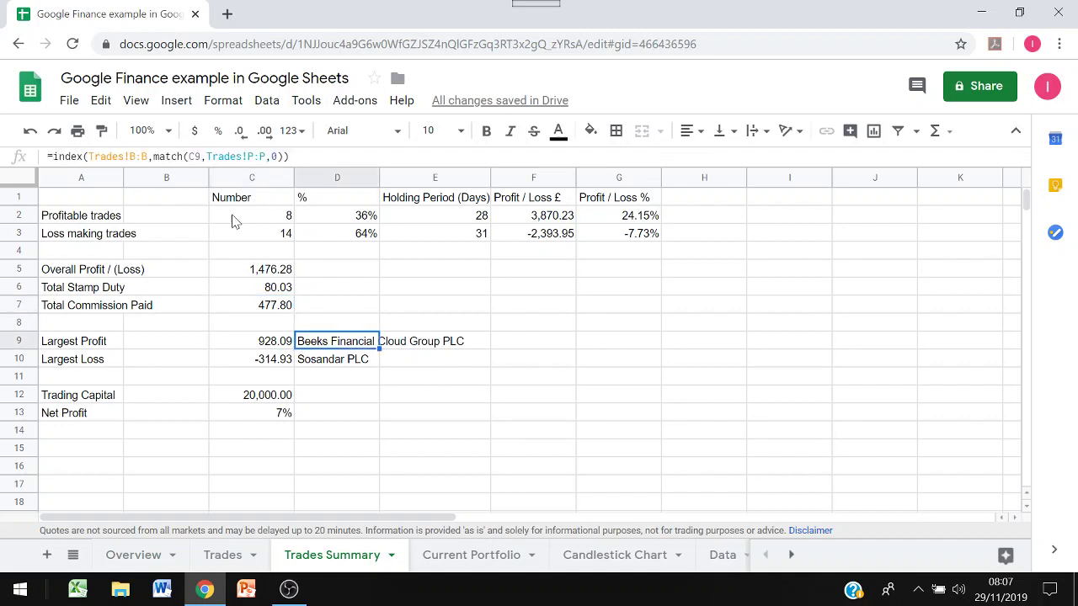
pyautogui.press('Left')
pyautogui.press('Right')
pyautogui.press('Left')
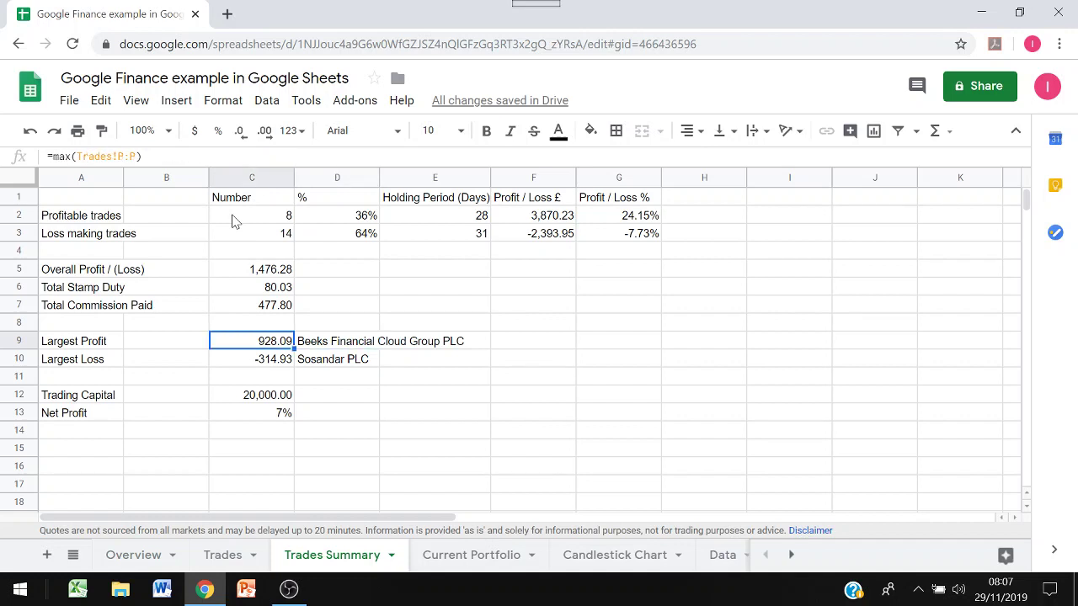
pyautogui.press('Down')
pyautogui.press('Right')
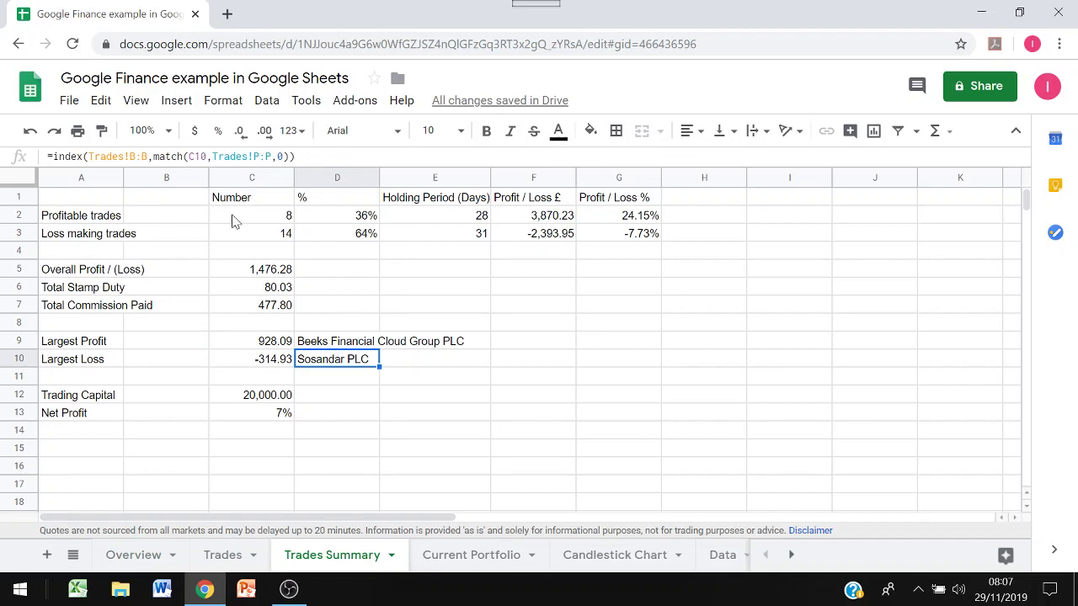
# Check the Net Profit formula in C13 of the trades summary
pyautogui.press('Left')
pyautogui.press('Down')
pyautogui.press('Down')
pyautogui.press('Down')
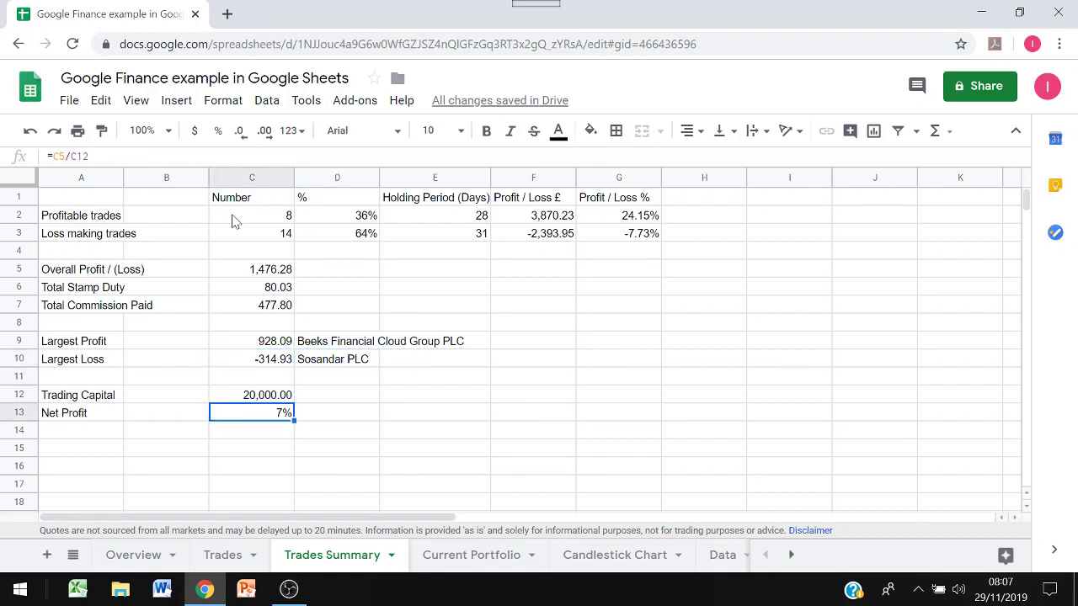
# On the Current Portfolio sheet, inspect the GOOGLEFINANCE formulas for Name, Current Price and Mid Price @ Purchase in B2, C2 and E2
pyautogui.click(470, 560)
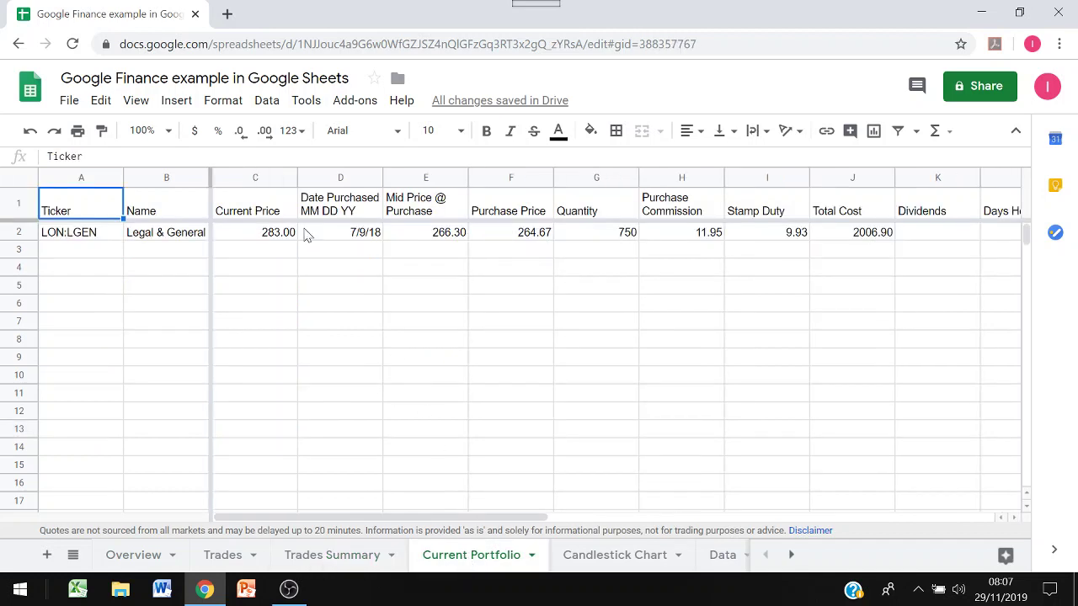
pyautogui.press('Down')
pyautogui.press('Right')
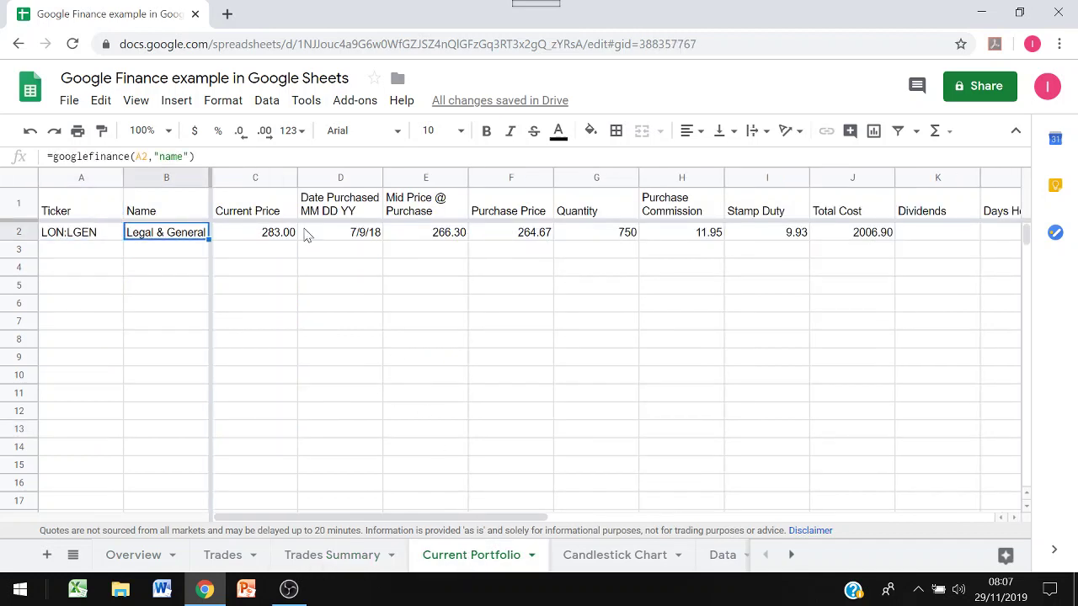
pyautogui.press('Right')
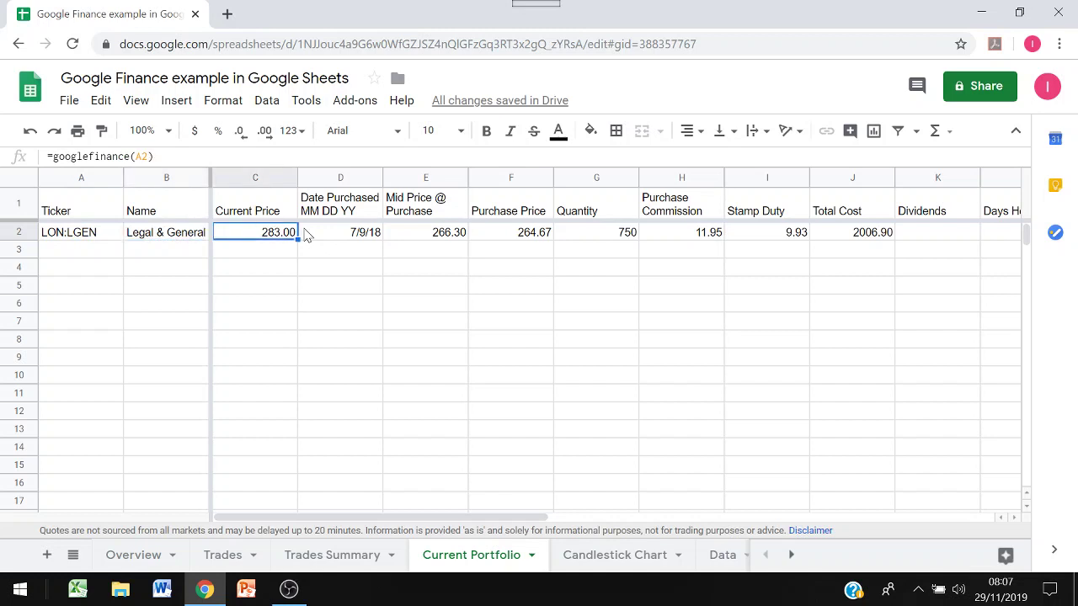
pyautogui.press('Right')
pyautogui.press('Right')
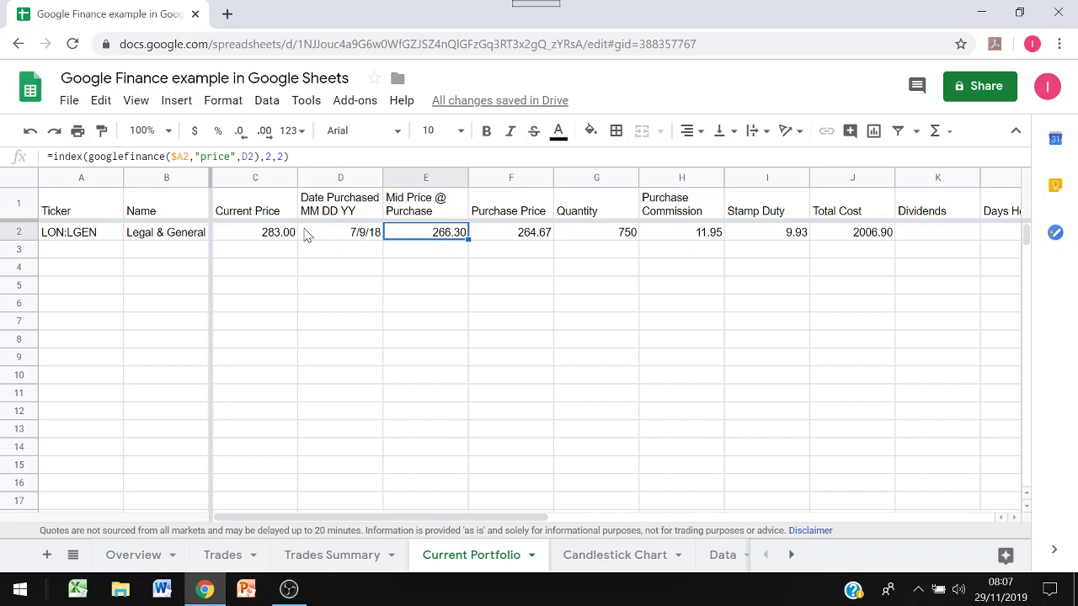
# Go across the Legal & General holding's row to the % Profit formula in O2
pyautogui.press('Right')
pyautogui.press('Right')
pyautogui.press('Right')
pyautogui.press('Right')
pyautogui.press('Right')
pyautogui.press('Right')
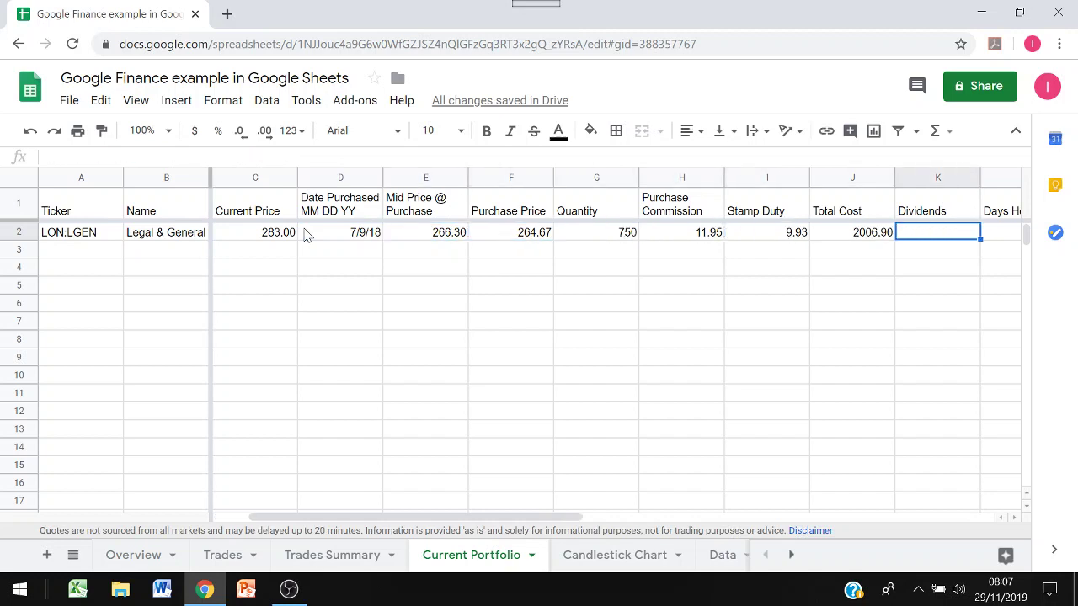
pyautogui.press('Right')
pyautogui.press('Right')
pyautogui.press('Right')
pyautogui.press('Right')
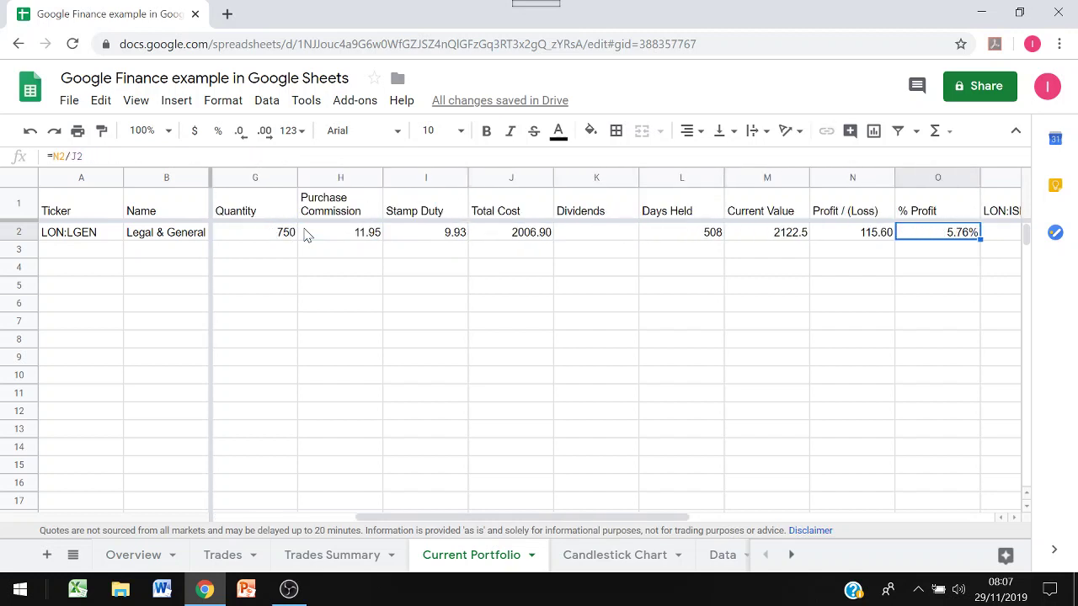
# Examine the LON:ISF benchmark ticker in P1, its return formula in P2 and the Outperformance formula in Q2
pyautogui.press('Right')
pyautogui.press('Right')
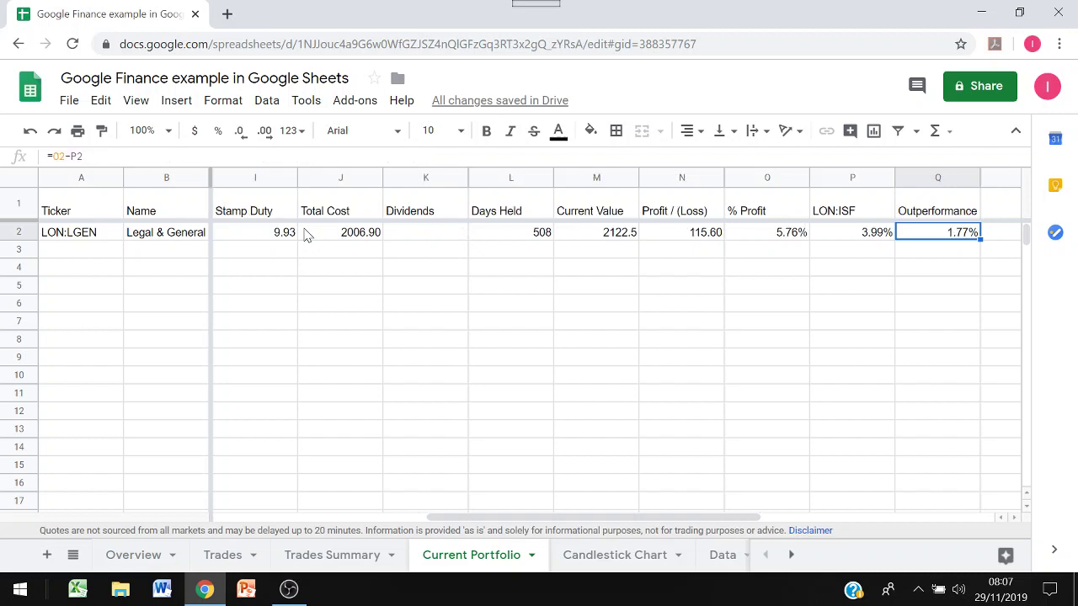
pyautogui.press('Left')
pyautogui.press('Up')
pyautogui.press('Down')
pyautogui.press('Up')
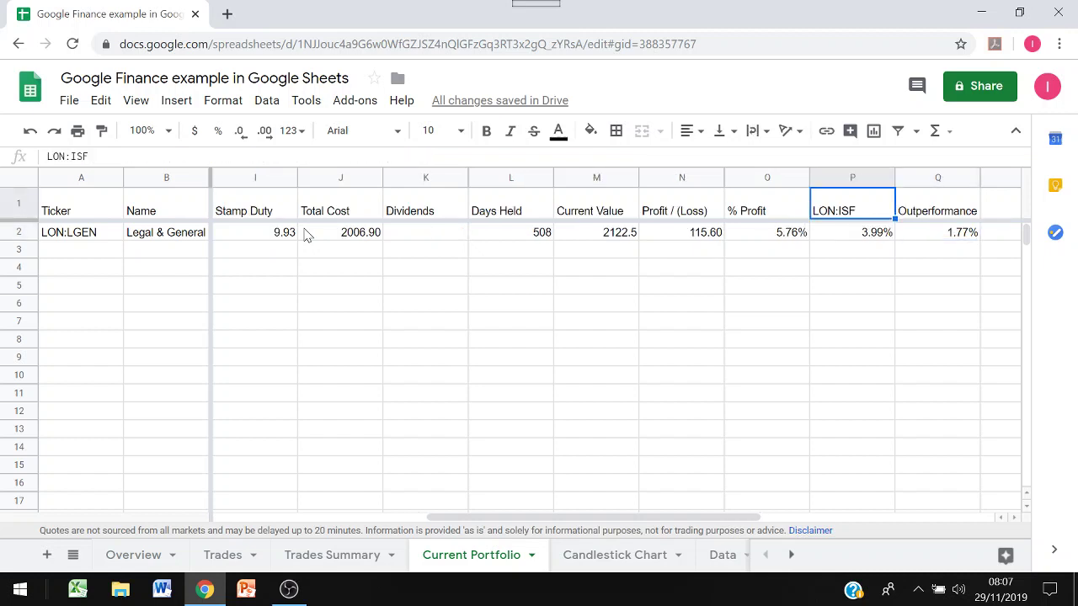
pyautogui.press('Down')
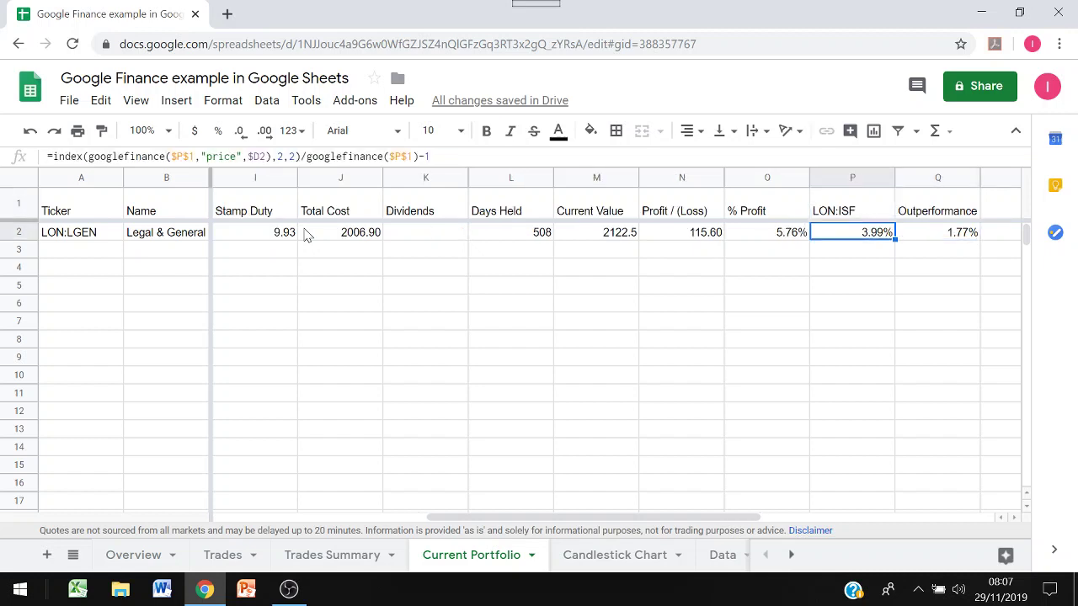
pyautogui.press('Right')
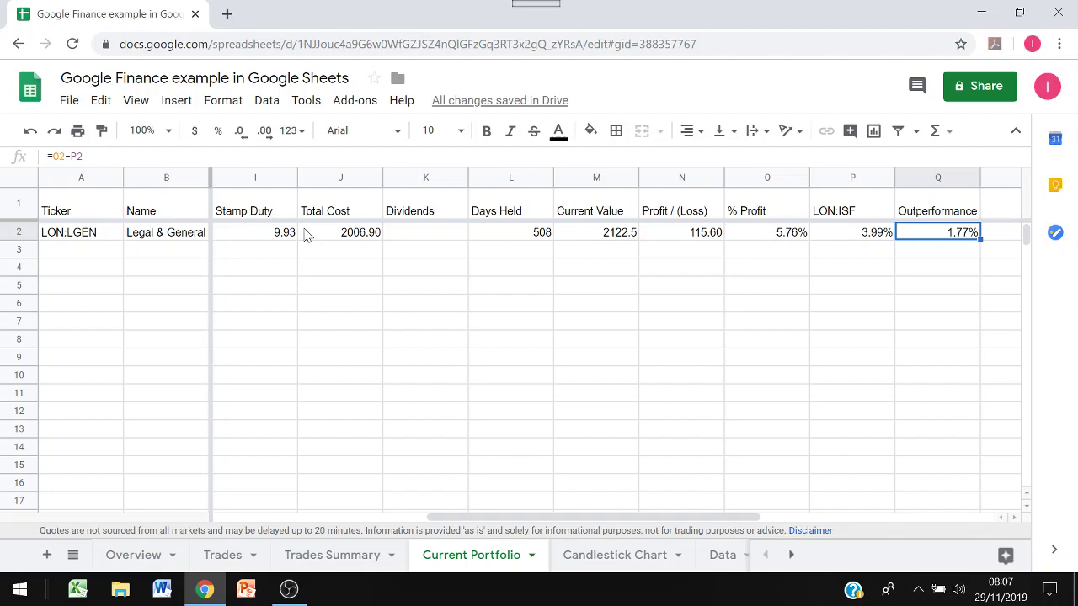
# View the Candlestick Chart sheet, and inspect the daily close GOOGLEFINANCE formula in I1 of the Data sheet
pyautogui.click(589, 564)
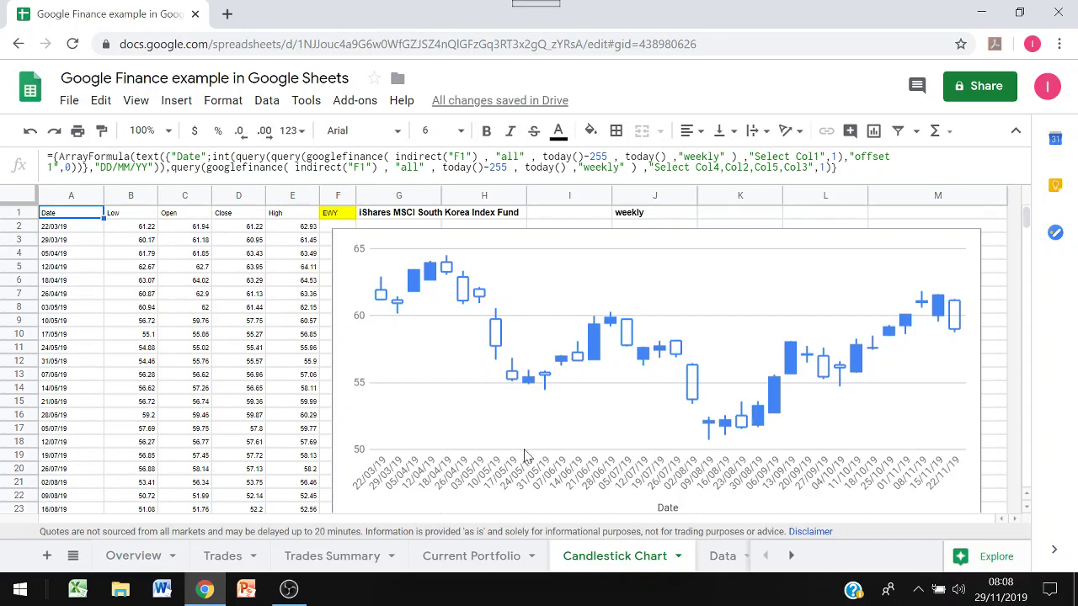
pyautogui.click(717, 555)
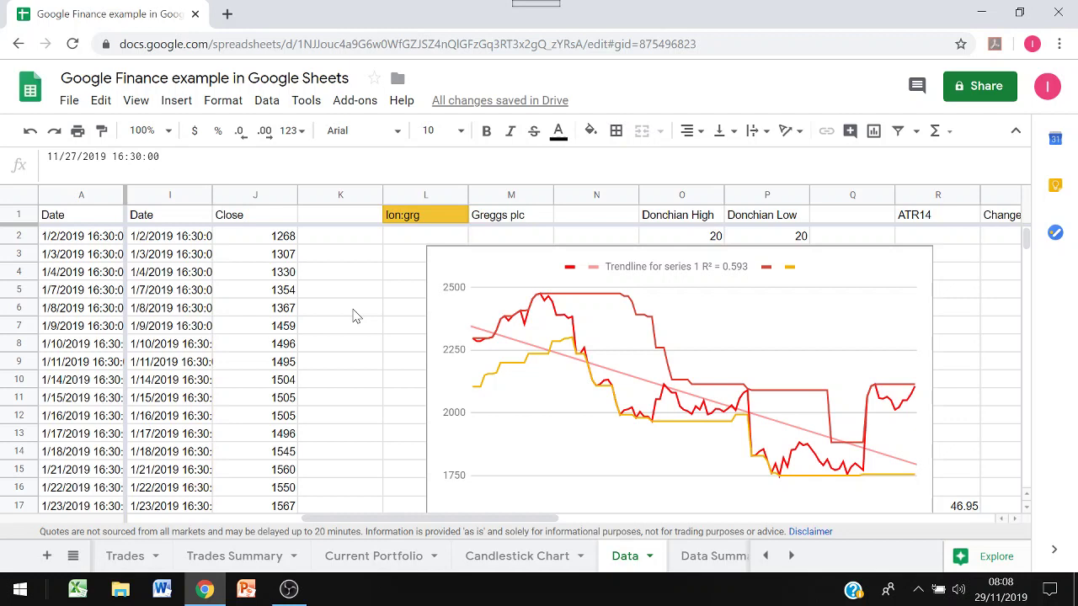
pyautogui.click(198, 223)
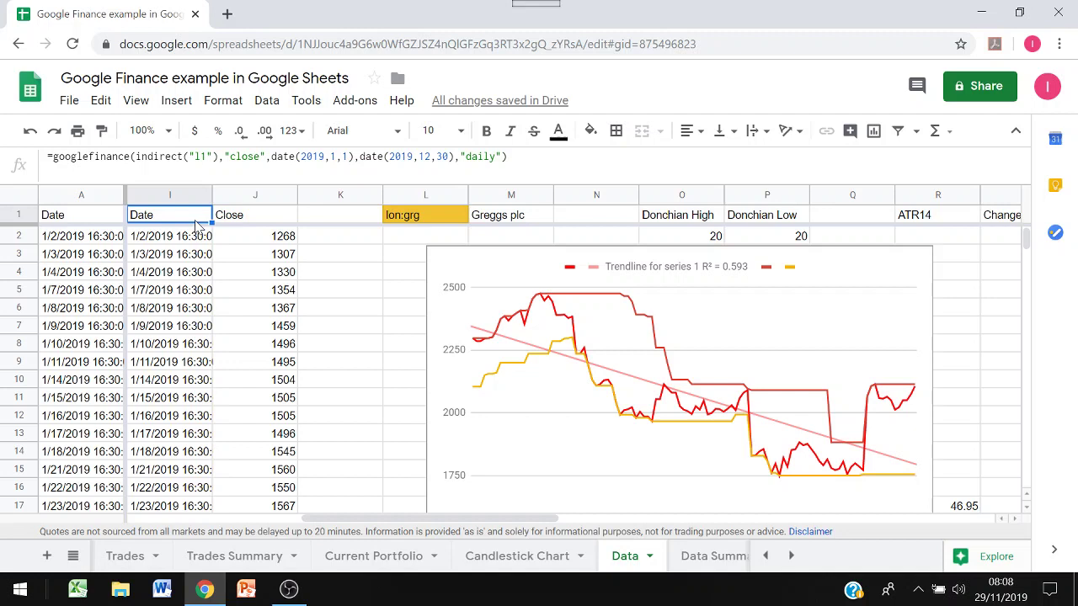
# Check the ticker cell L1 referenced by the INDIRECT function, and return to the formula in I1
pyautogui.press('Right')
pyautogui.press('Right')
pyautogui.press('Right')
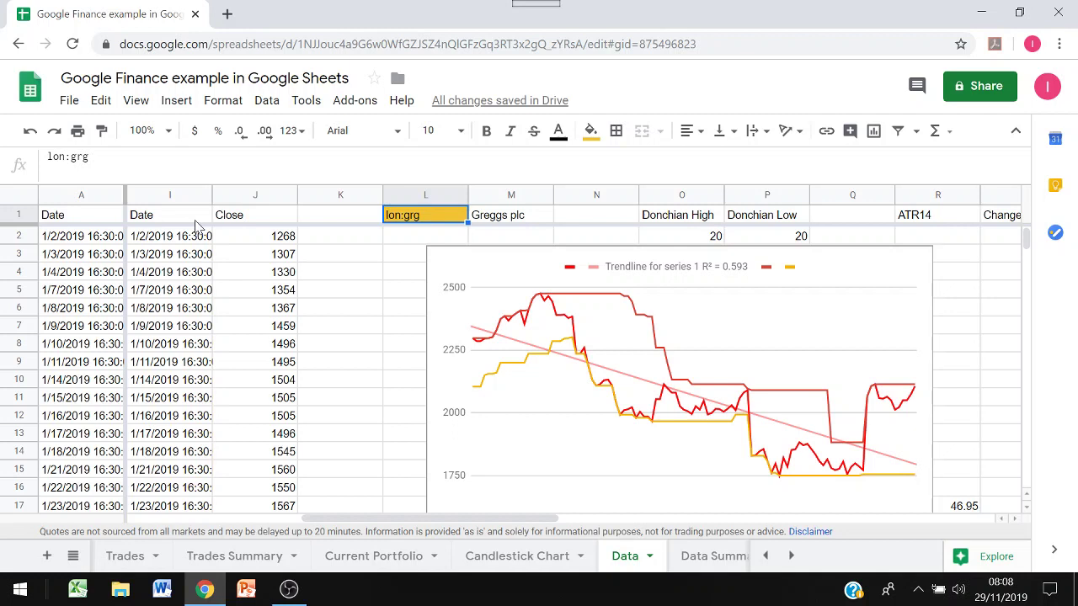
pyautogui.press('Left')
pyautogui.press('Left')
pyautogui.press('Left')
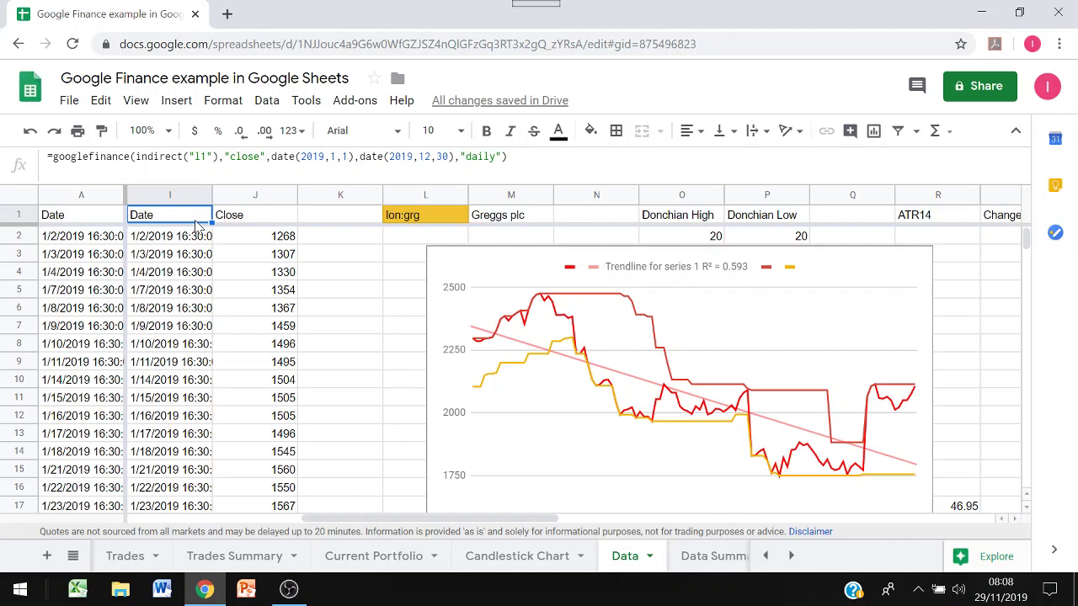
# Look at the first Date and Close entries that the formula fills into columns I and J
pyautogui.press('Right')
pyautogui.press('Down')
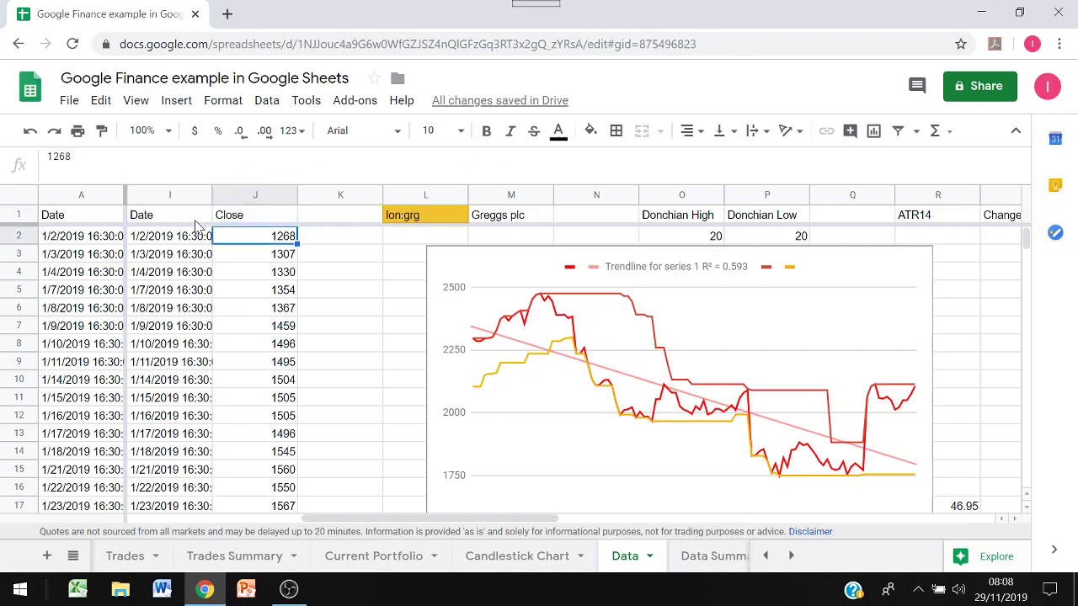
pyautogui.press('Down')
pyautogui.press('Left')
pyautogui.press('Up')
pyautogui.press('Up')
pyautogui.press('Down')
pyautogui.press('Down')
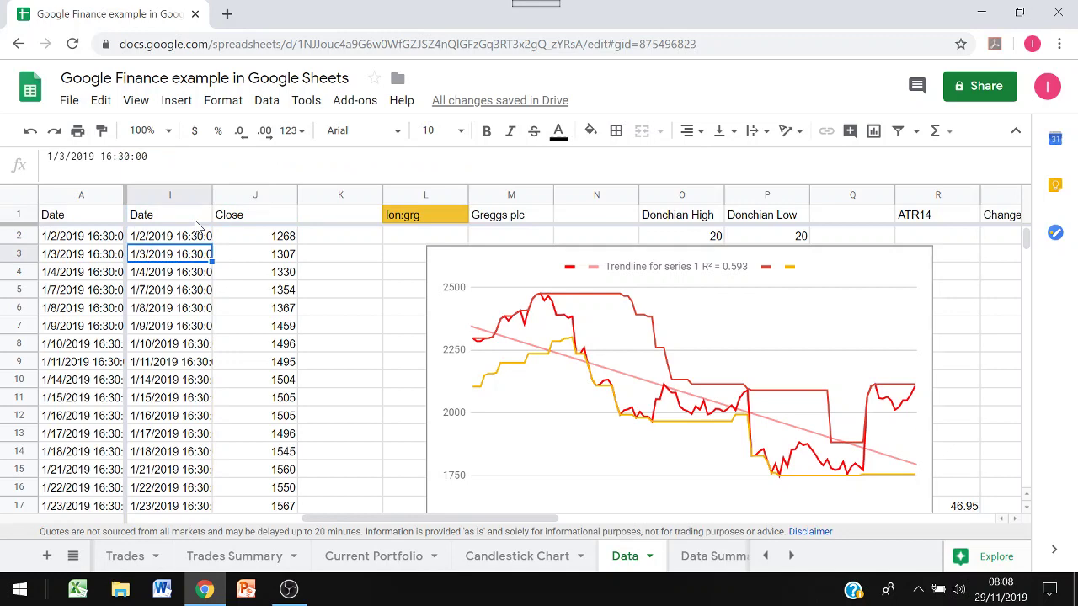
pyautogui.press('Right')
pyautogui.press('Right')
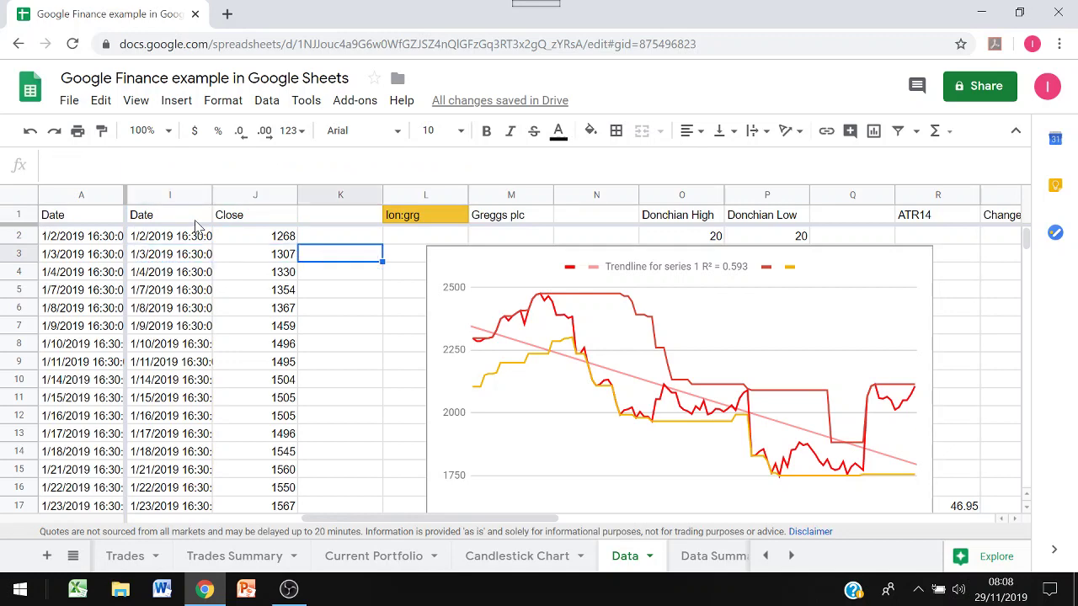
# Browse down through the daily price rows and calculation columns around the Data sheet's chart, and return to row 2
pyautogui.press('Down')
pyautogui.press('Down')
pyautogui.press('Down')
pyautogui.press('Down')
pyautogui.press('Down')
pyautogui.press('Down')
pyautogui.press('Down')
pyautogui.press('Down')
pyautogui.press('Down')
pyautogui.press('Down')
pyautogui.press('Down')
pyautogui.press('Down')
pyautogui.press('Down')
pyautogui.press('Down')
pyautogui.press('Down')
pyautogui.press('Down')
pyautogui.press('Down')
pyautogui.press('Down')
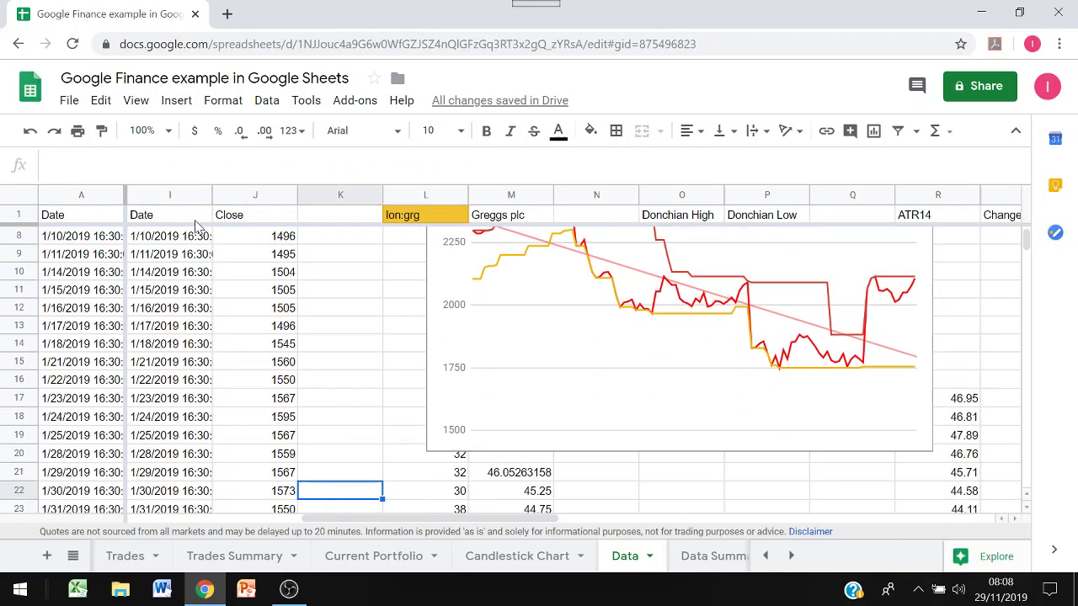
pyautogui.press('Up')
pyautogui.press('Up')
pyautogui.press('Up')
pyautogui.press('Up')
pyautogui.press('Up')
pyautogui.press('Up')
pyautogui.press('Up')
pyautogui.press('Up')
pyautogui.press('Up')
pyautogui.press('Up')
pyautogui.press('Up')
pyautogui.press('Up')
pyautogui.press('Up')
pyautogui.press('Up')
pyautogui.press('Up')
pyautogui.press('Up')
pyautogui.press('Up')
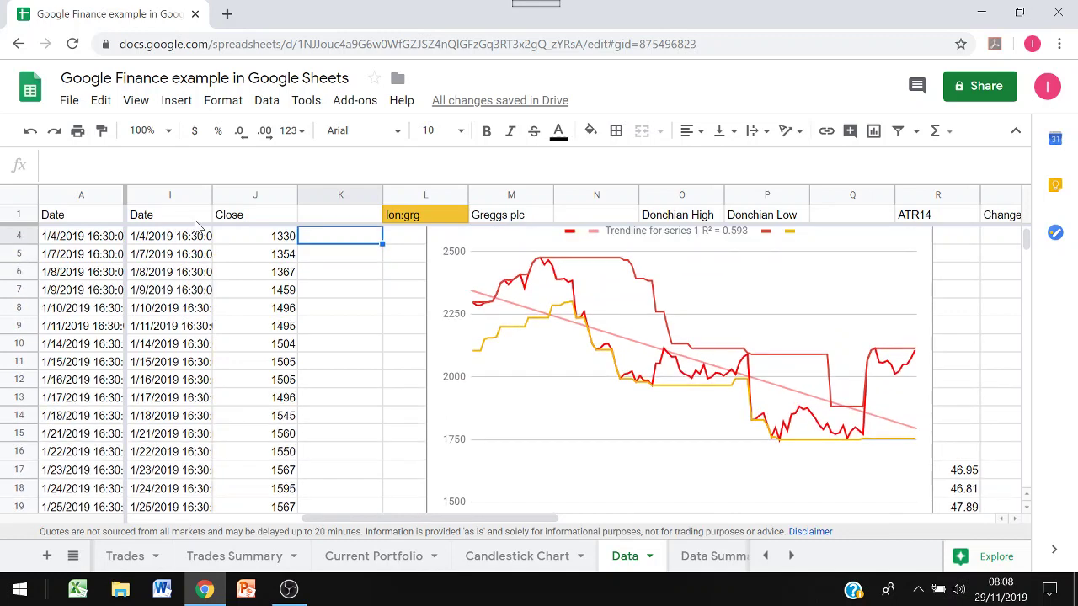
pyautogui.press('Down')
pyautogui.press('Down')
pyautogui.press('Down')
pyautogui.press('Down')
pyautogui.press('Down')
pyautogui.press('Down')
pyautogui.press('Down')
pyautogui.press('Down')
pyautogui.press('Down')
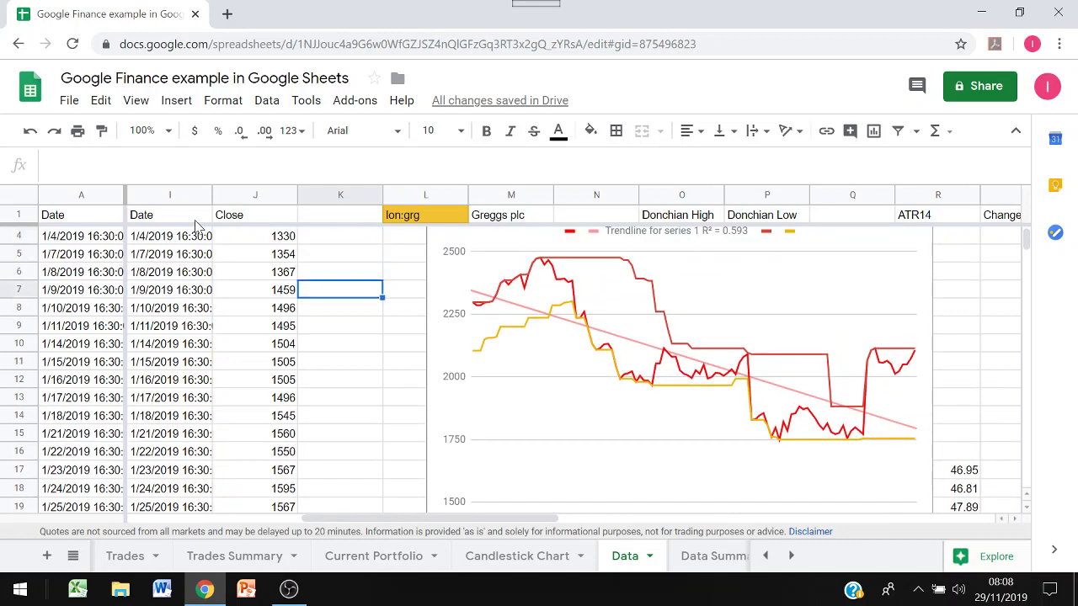
pyautogui.press('Up')
pyautogui.press('Up')
pyautogui.press('Up')
pyautogui.press('Up')
pyautogui.press('Up')
pyautogui.press('Up')
pyautogui.press('Up')
pyautogui.press('Up')
pyautogui.press('Up')
pyautogui.press('Up')
pyautogui.press('Up')
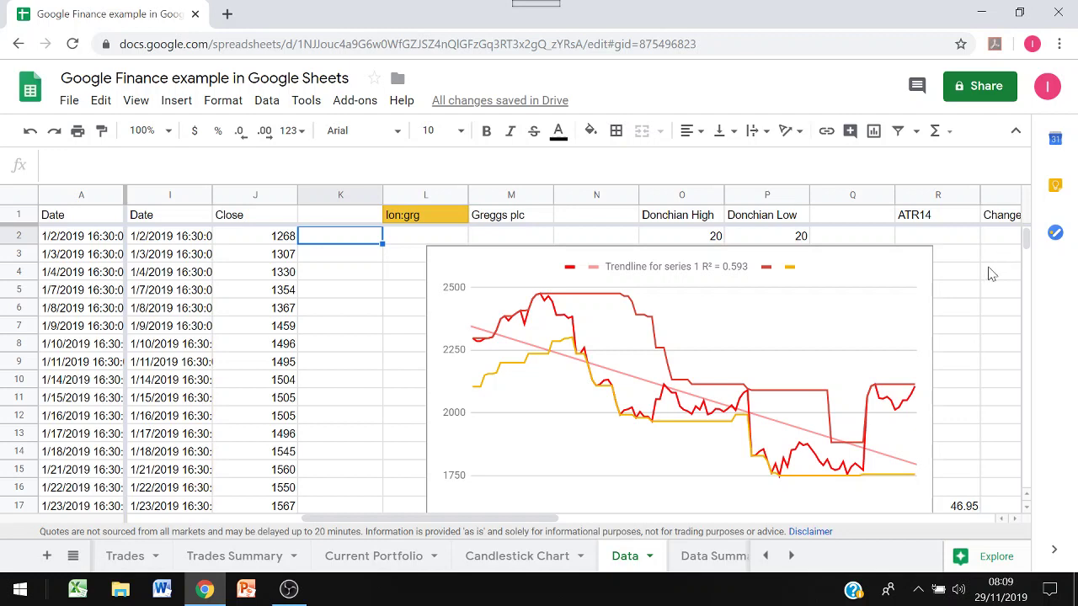
# On the Data Summary sheet, inspect the VLOOKUP formulas in row 2 from 20 Day High to ATR14
pyautogui.click(684, 557)
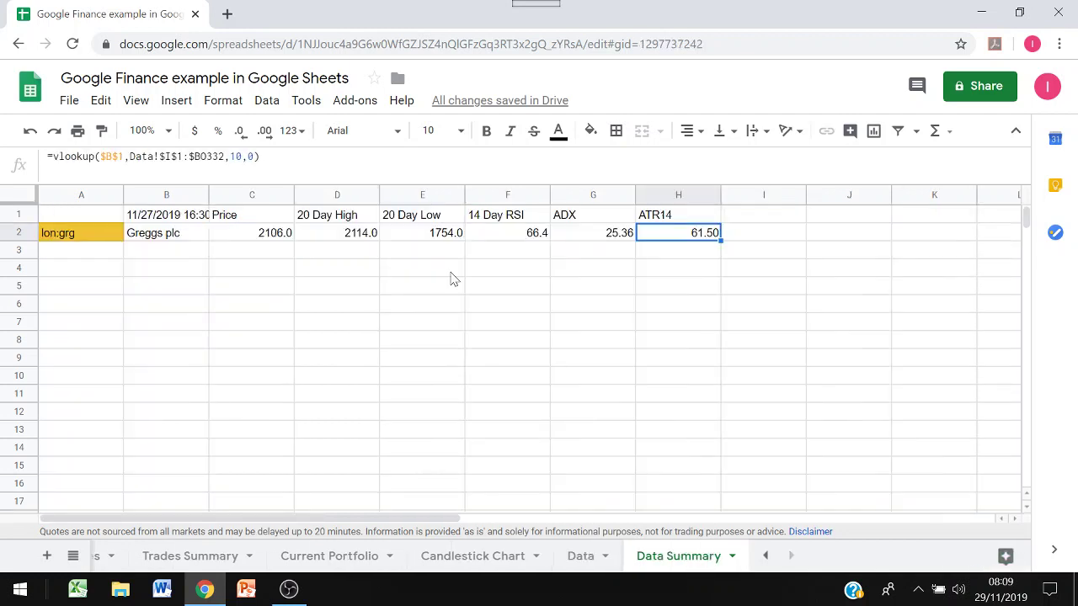
pyautogui.click(317, 239)
pyautogui.press('Right')
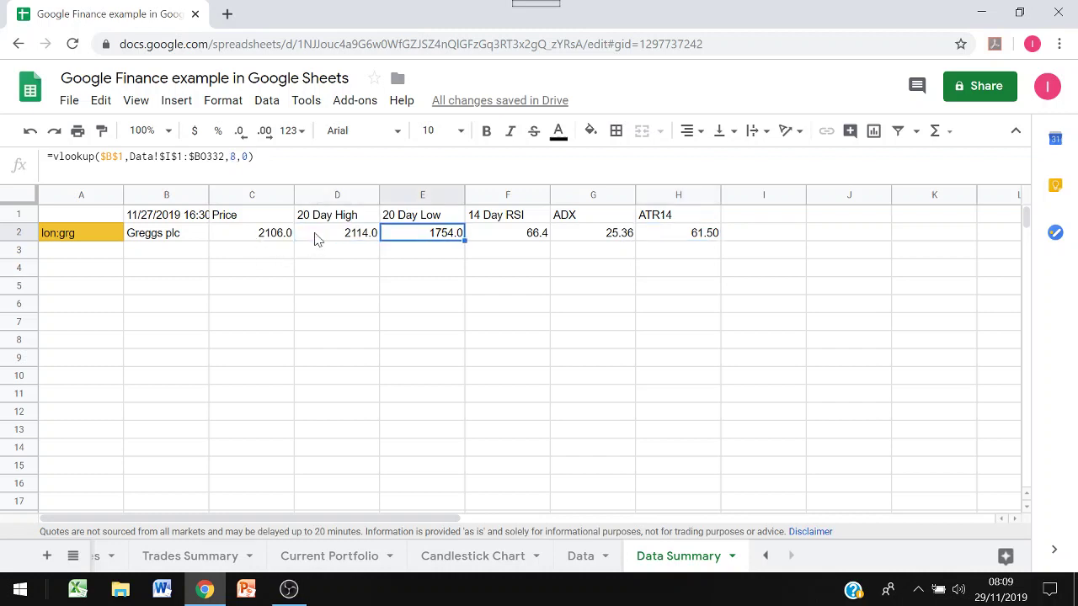
pyautogui.press('Right')
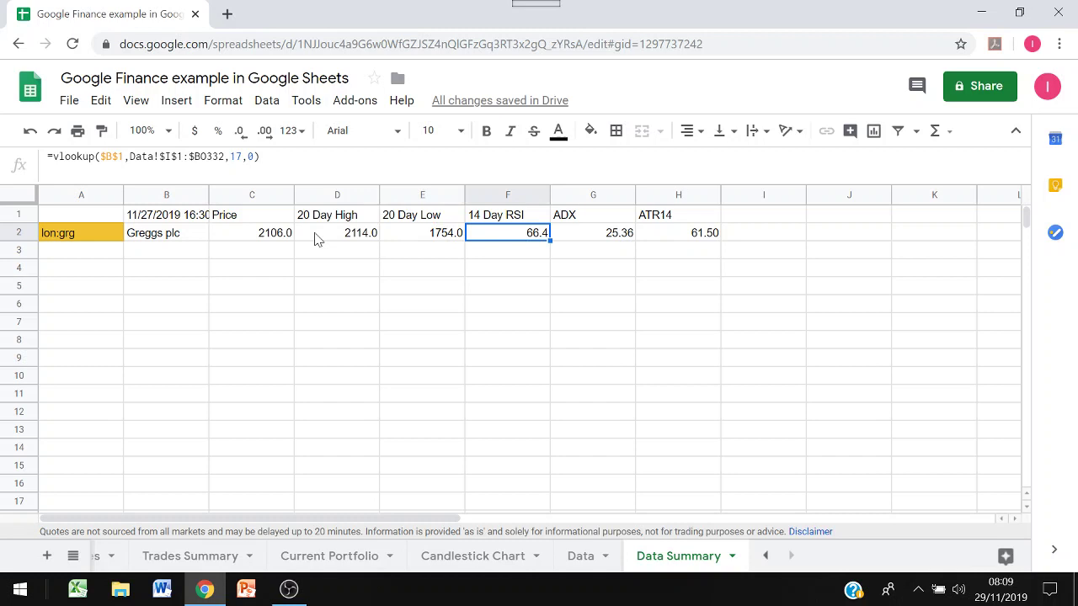
pyautogui.press('Right')
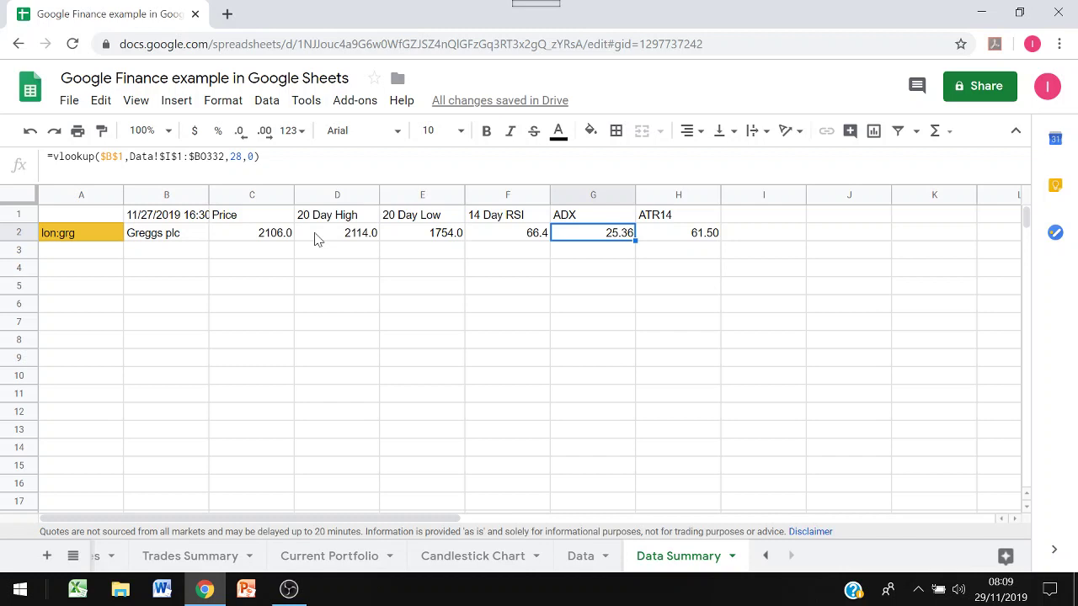
pyautogui.press('Right')
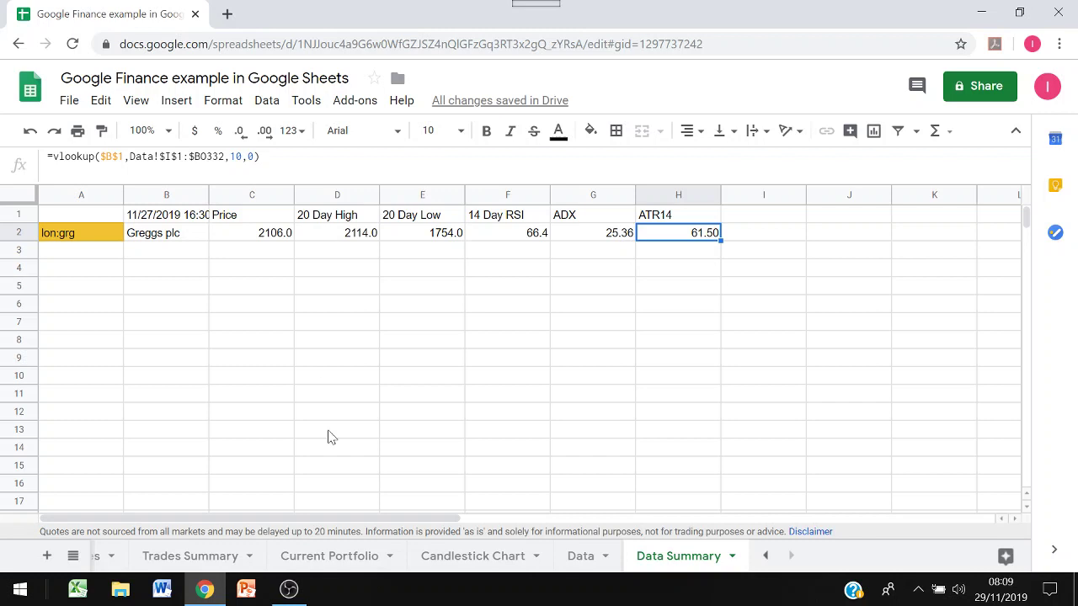
pyautogui.moveTo(289, 588)
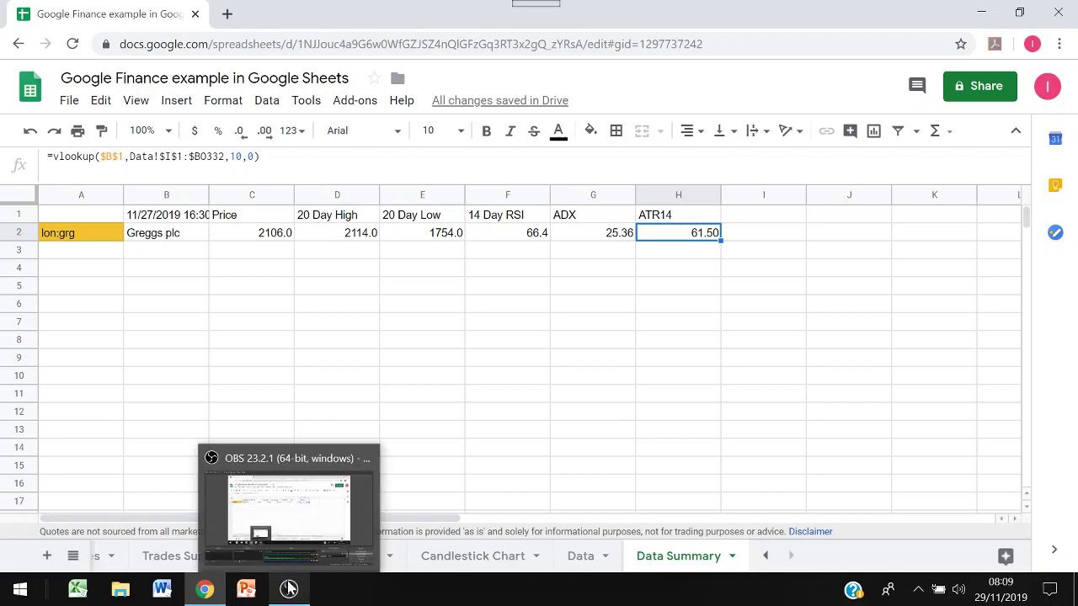